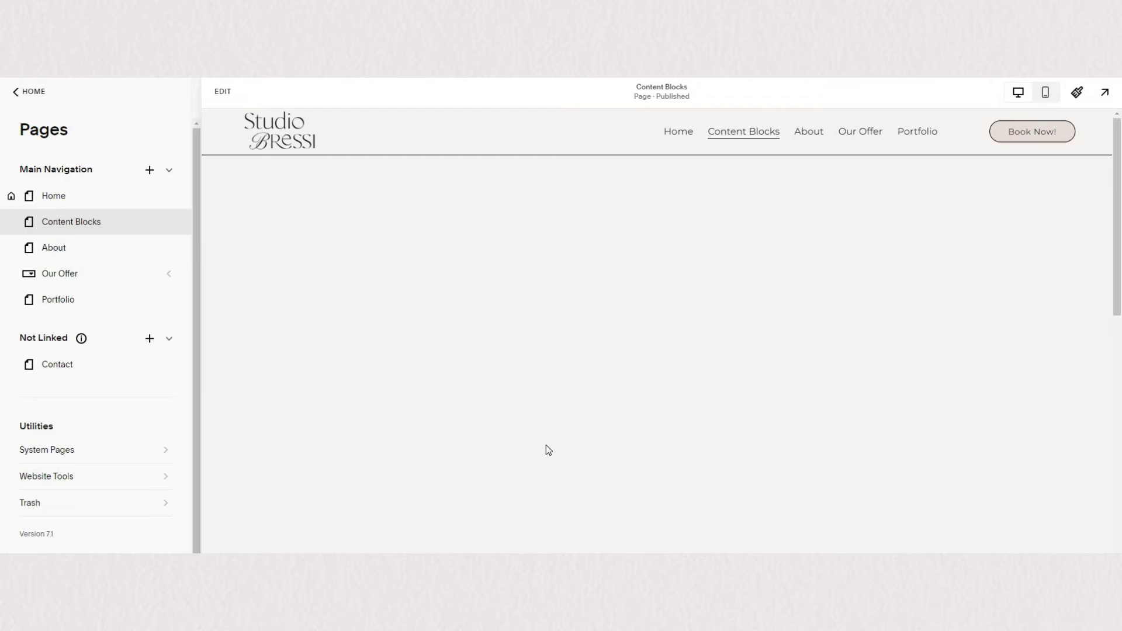
Start editing the Content Blocks page, add a Text block to the blank section and widen it to roughly two-thirds of the grid
{"action": "left_click", "coordinate": [223, 91]}
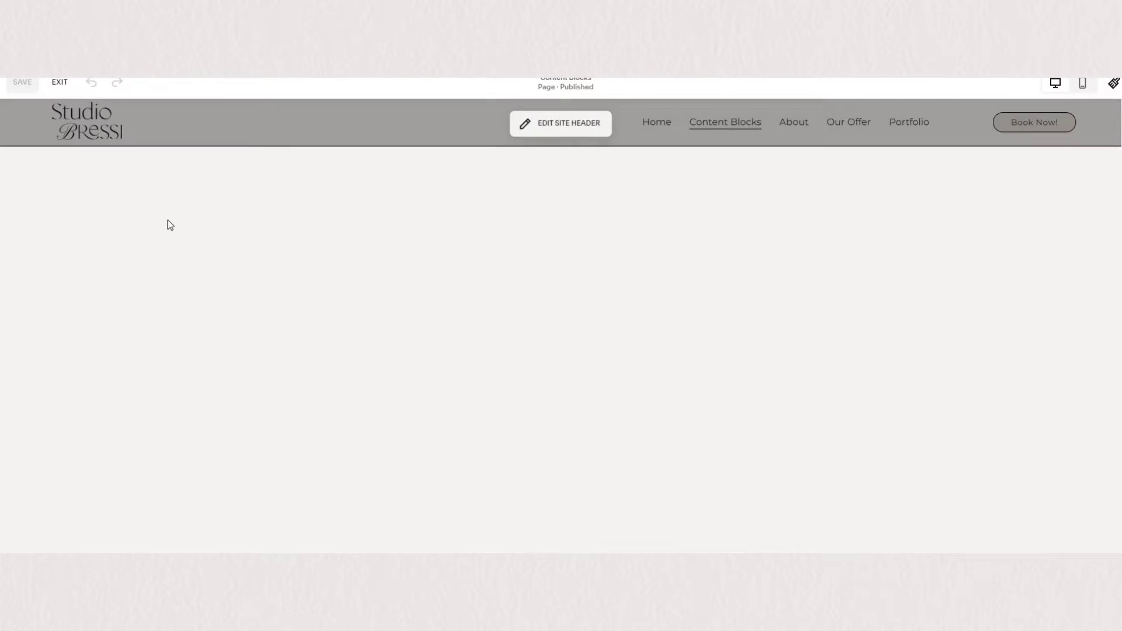
{"action": "left_click", "coordinate": [82, 186]}
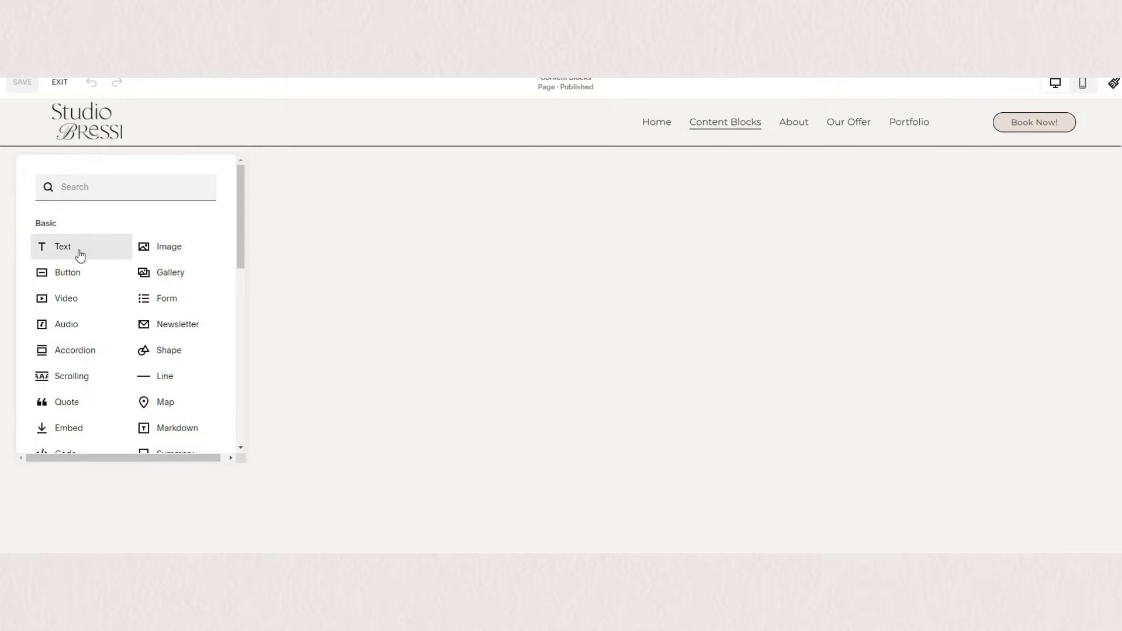
{"action": "left_click", "coordinate": [85, 255]}
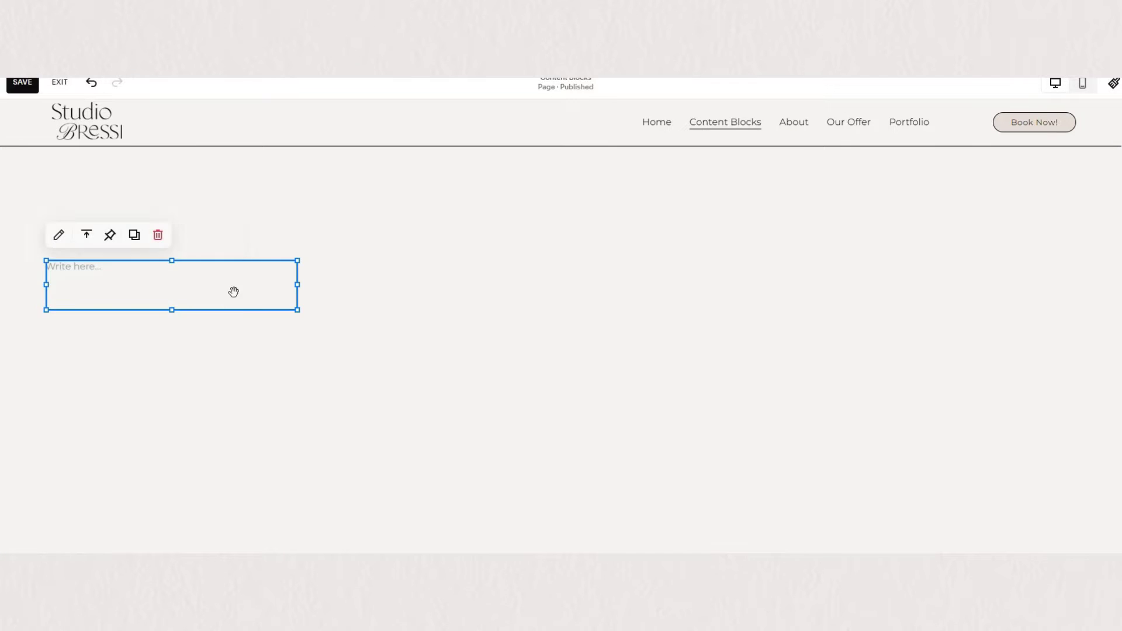
{"action": "left_click_drag", "start_coordinate": [295, 314], "coordinate": [741, 353]}
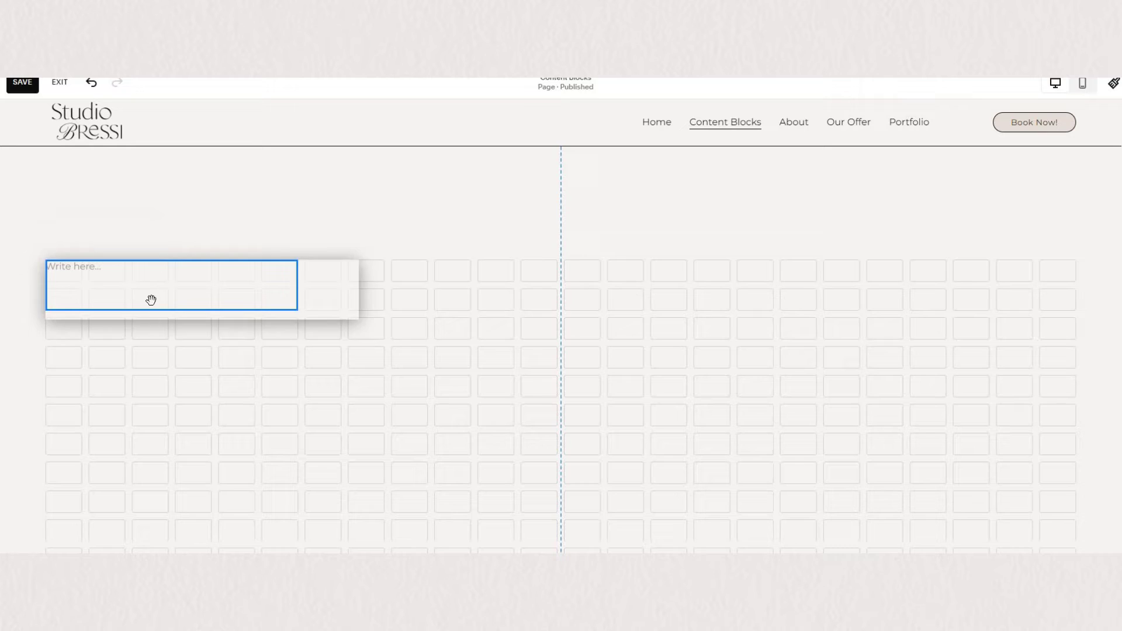
Enter "Hello!" in the text block, center it and extend the block across the full grid width
{"action": "left_click", "coordinate": [86, 271]}
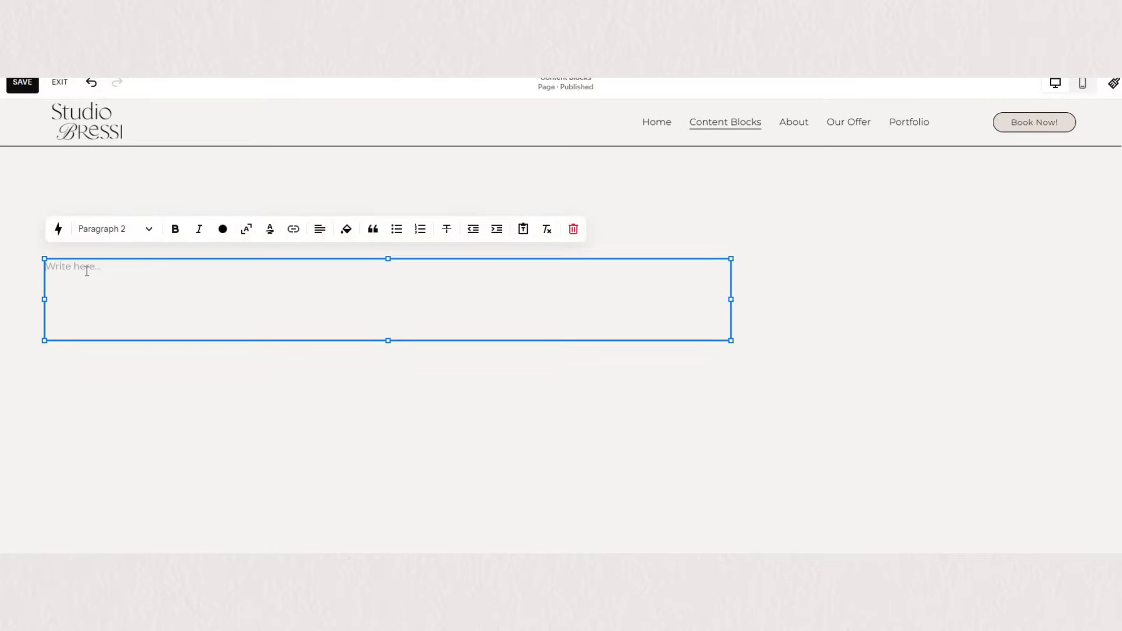
{"action": "type", "text": "Hello!"}
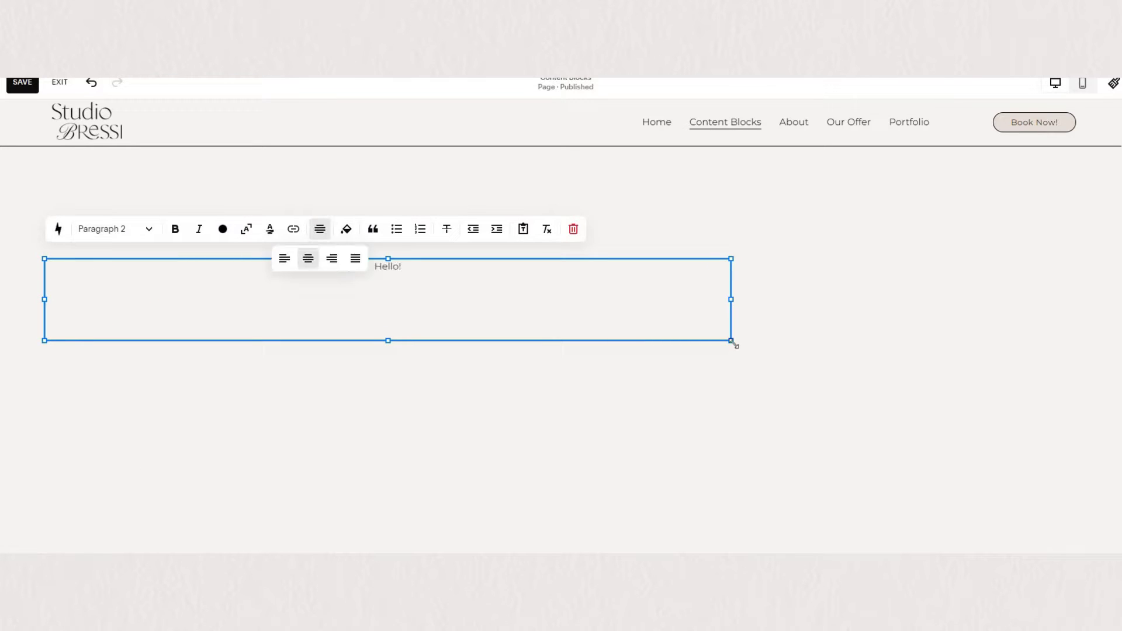
{"action": "left_click_drag", "start_coordinate": [731, 341], "coordinate": [1070, 360]}
{"action": "left_click", "coordinate": [811, 422]}
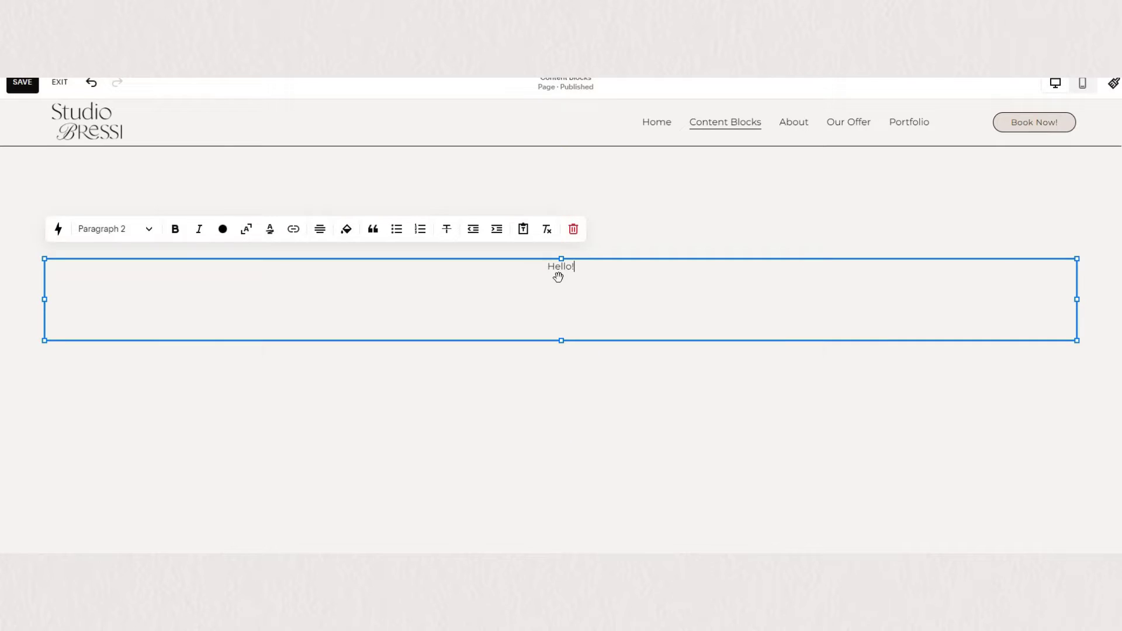
Apply the Heading 1 style to the "Hello!" text
{"action": "left_click", "coordinate": [445, 273]}
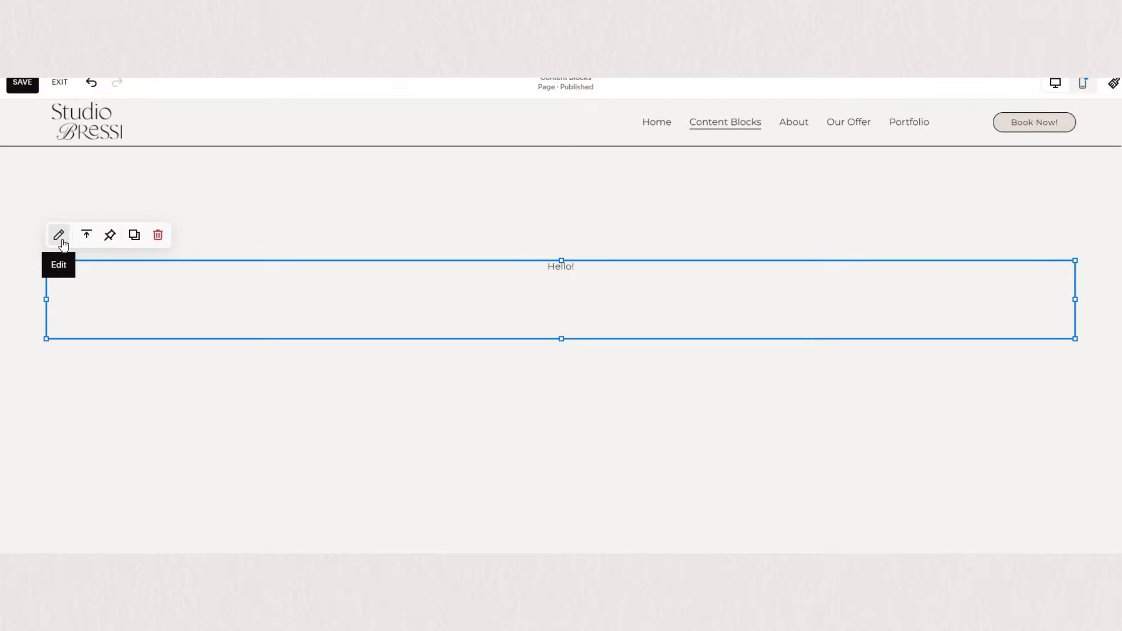
{"action": "left_click", "coordinate": [60, 237]}
{"action": "left_click", "coordinate": [126, 230]}
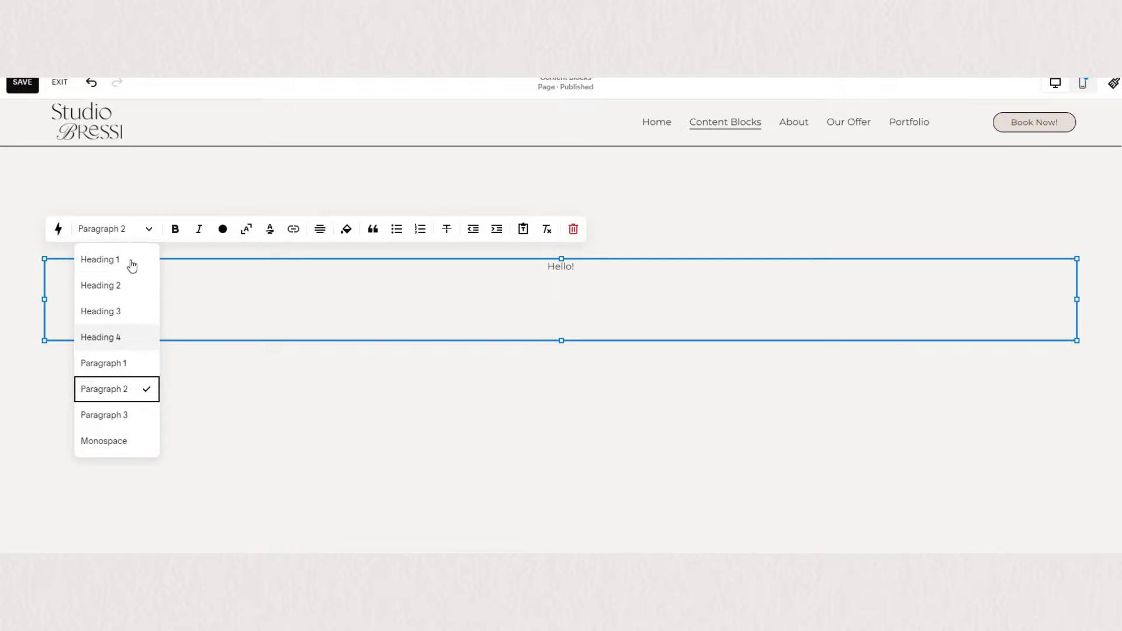
{"action": "left_click", "coordinate": [130, 261]}
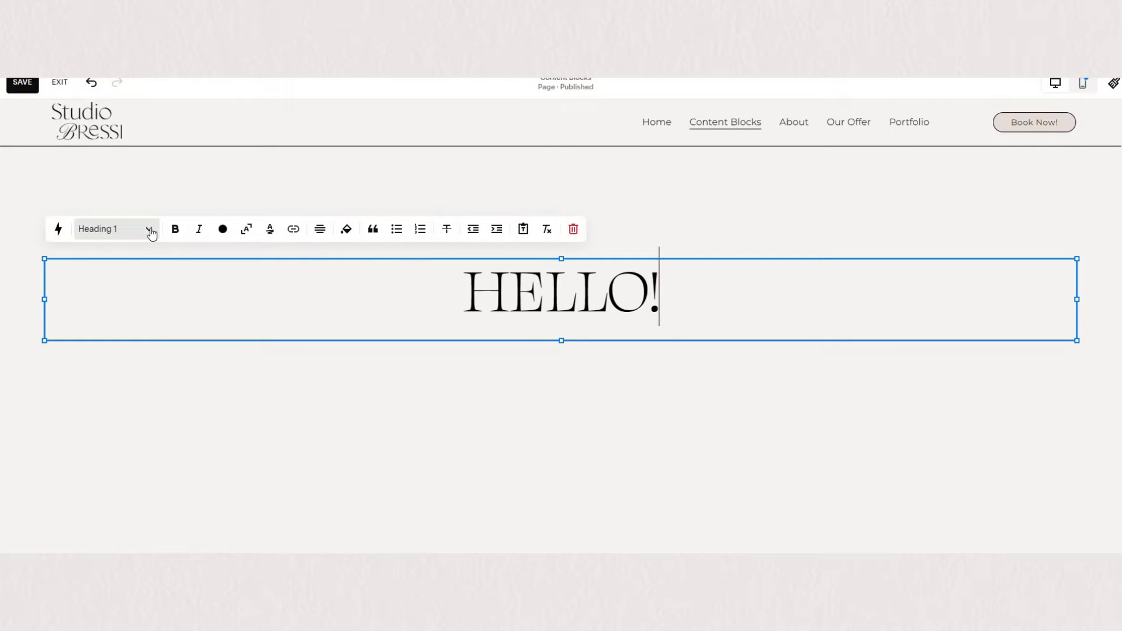
Try the Heading 3 and Paragraph 2 styles on the "Hello!" text and return it to Heading 1
{"action": "left_click", "coordinate": [150, 231]}
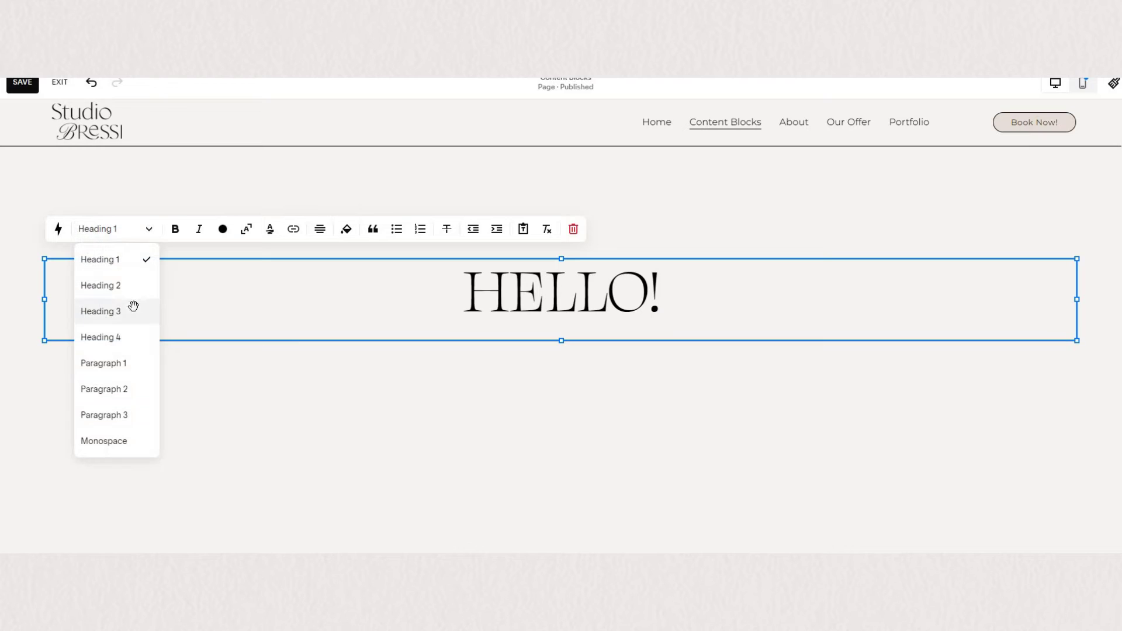
{"action": "left_click", "coordinate": [134, 306]}
{"action": "left_click", "coordinate": [149, 228]}
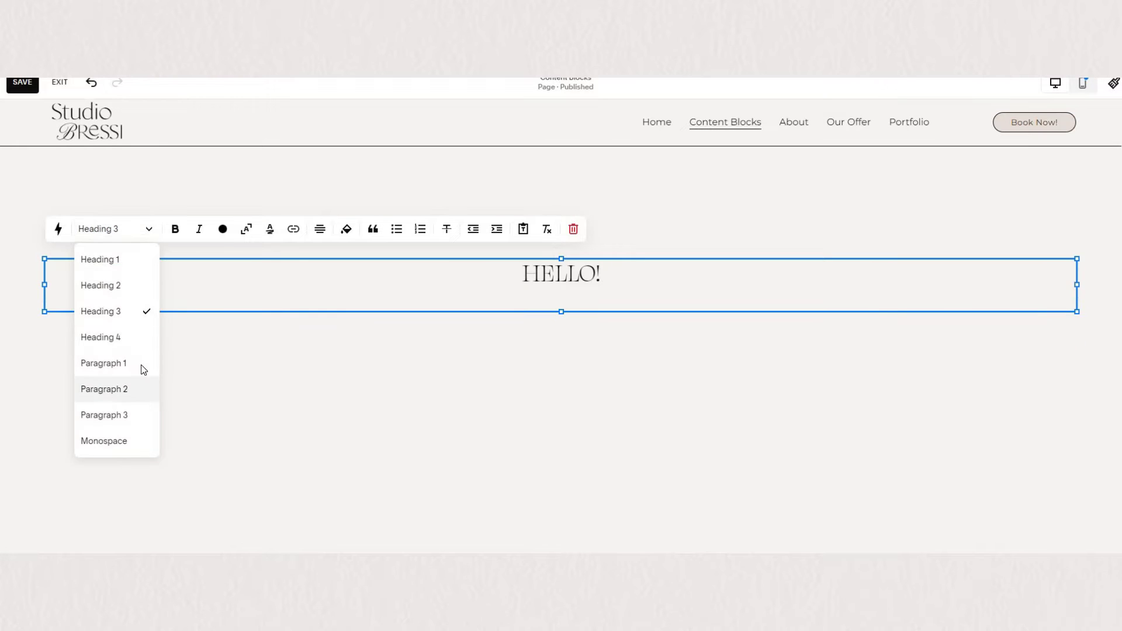
{"action": "left_click", "coordinate": [142, 386]}
{"action": "left_click", "coordinate": [150, 234]}
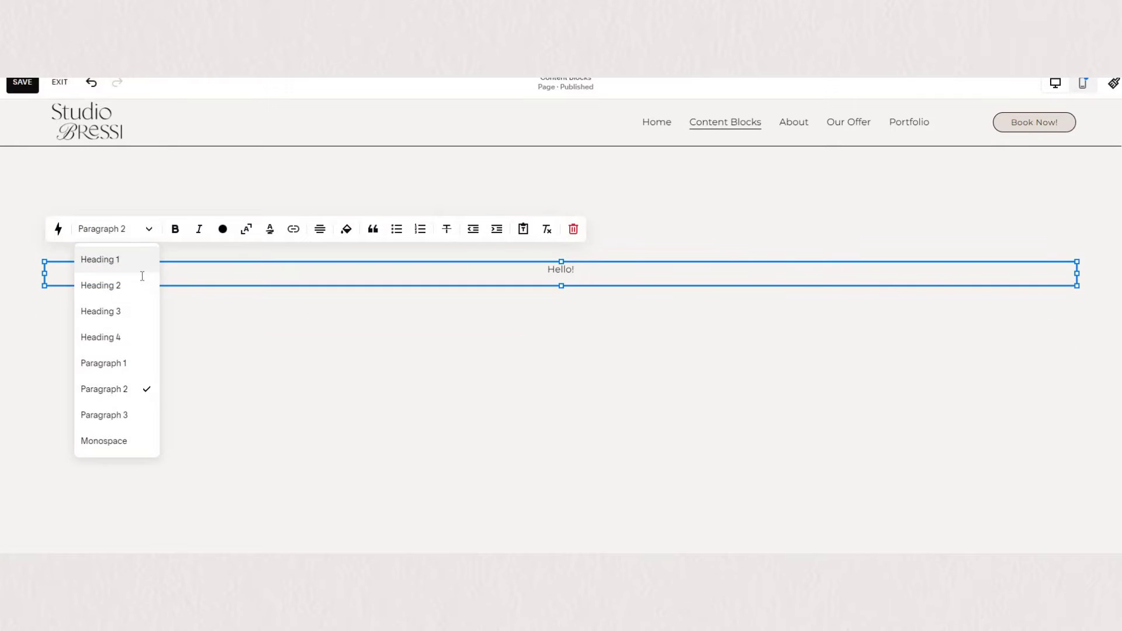
{"action": "key", "text": "Return"}
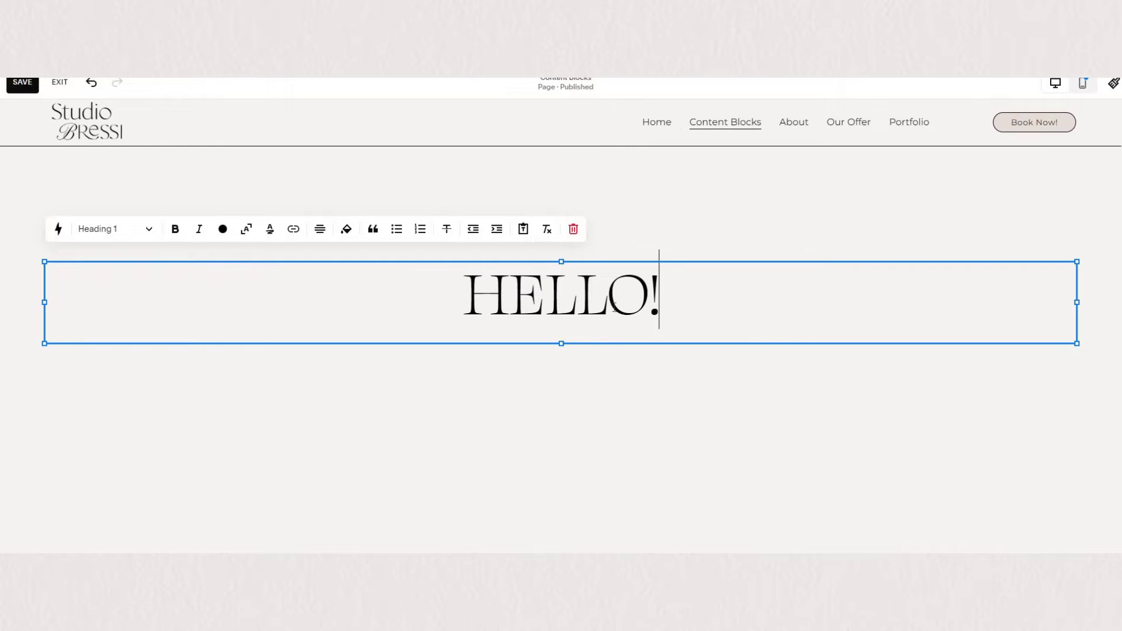
Increase the Heading 1 size slightly in the site-wide heading font styles and close the site styles
{"action": "left_click", "coordinate": [1110, 87]}
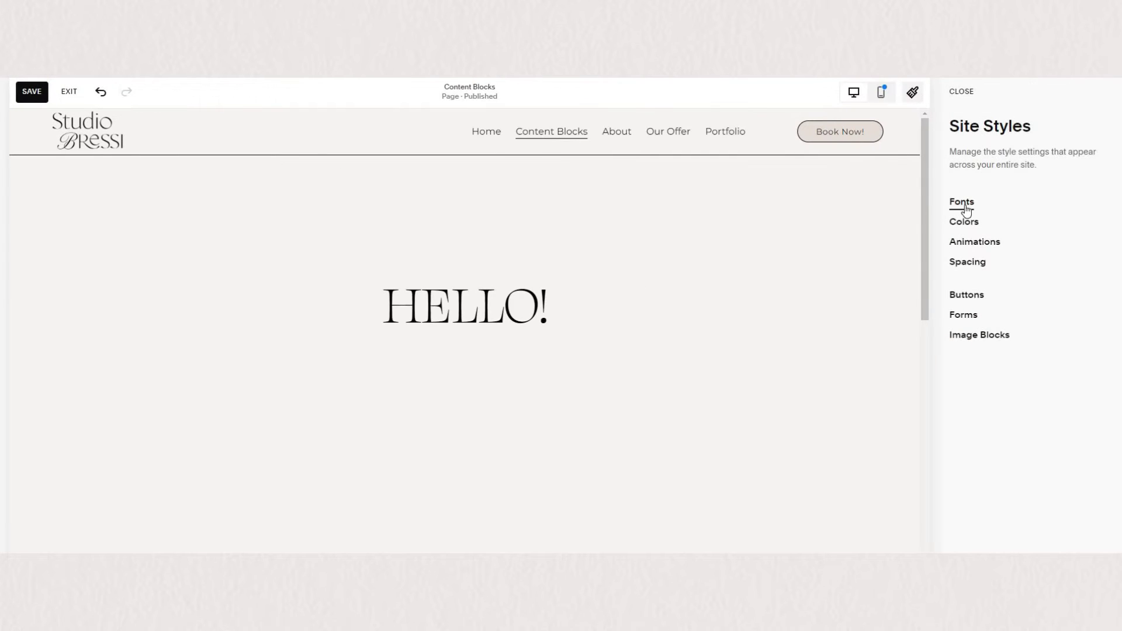
{"action": "left_click", "coordinate": [964, 211]}
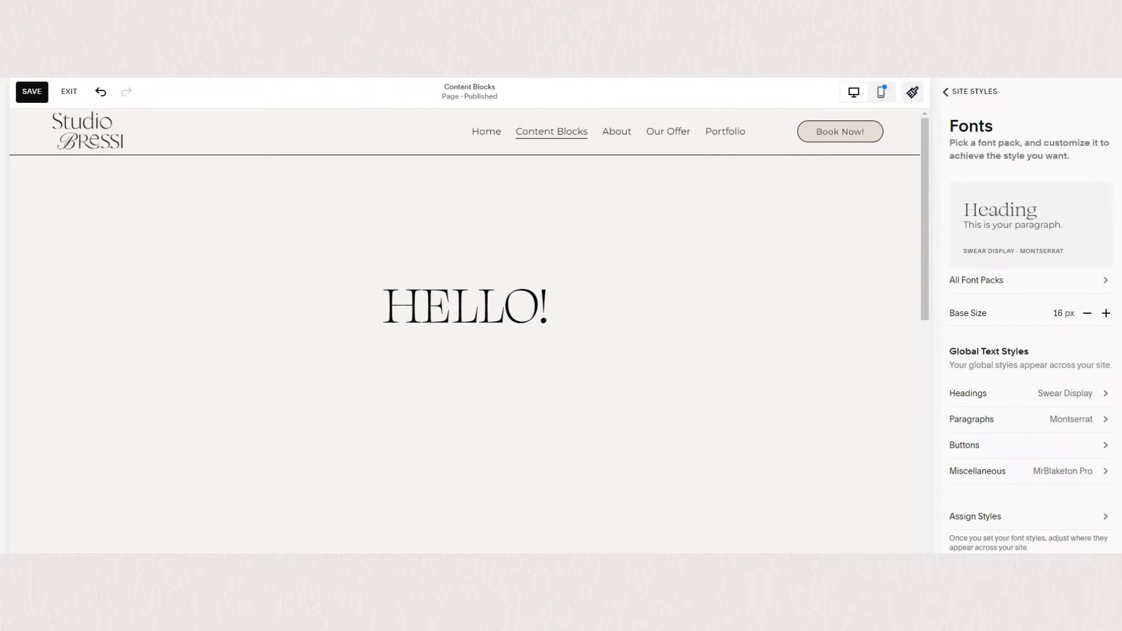
{"action": "left_click", "coordinate": [1058, 394]}
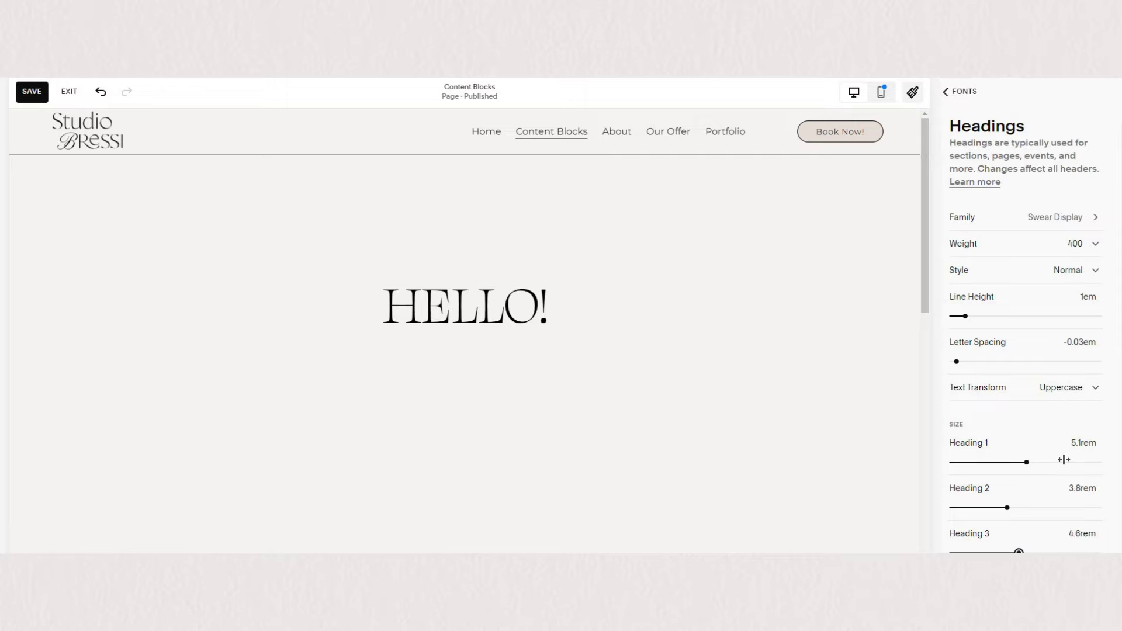
{"action": "left_click_drag", "start_coordinate": [1064, 460], "coordinate": [1030, 470]}
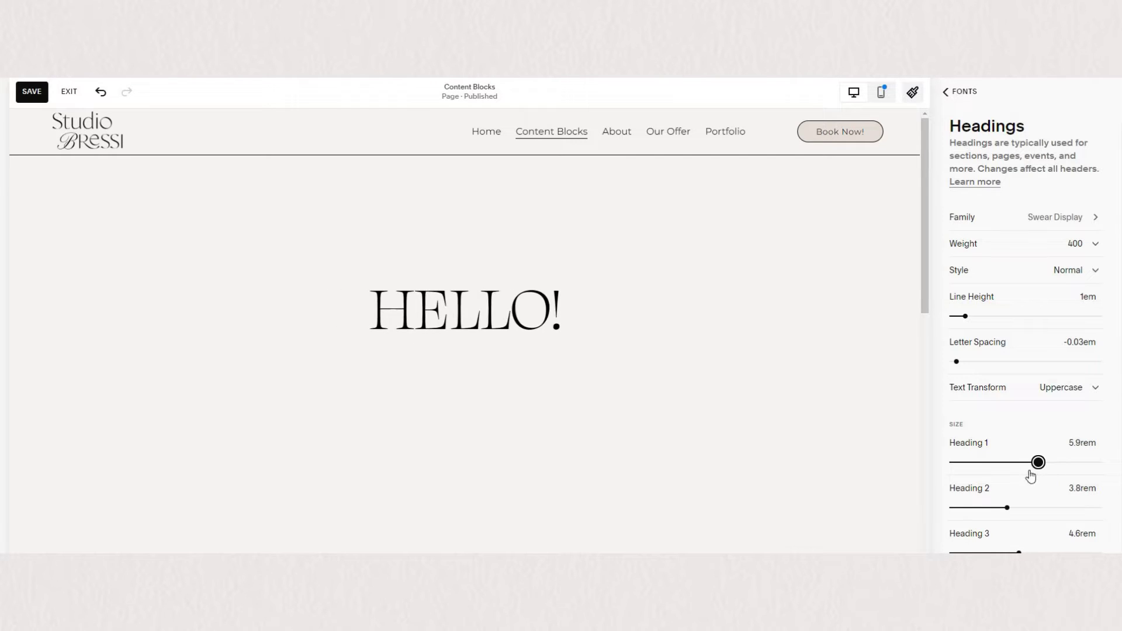
{"action": "left_click", "coordinate": [950, 100]}
{"action": "left_click", "coordinate": [956, 92]}
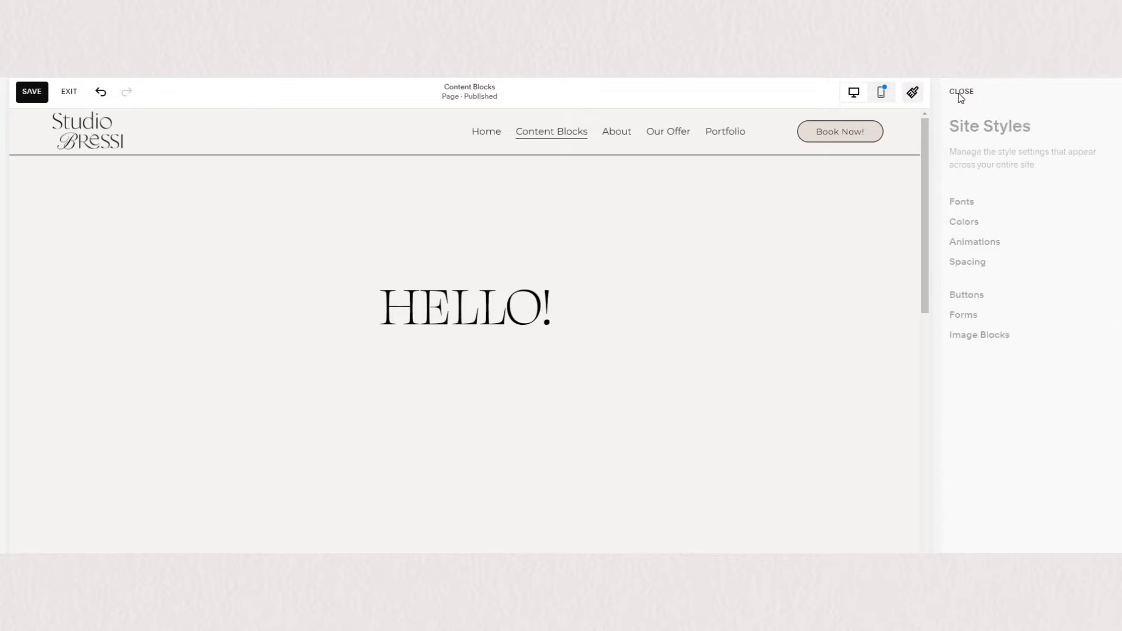
{"action": "left_click", "coordinate": [961, 92]}
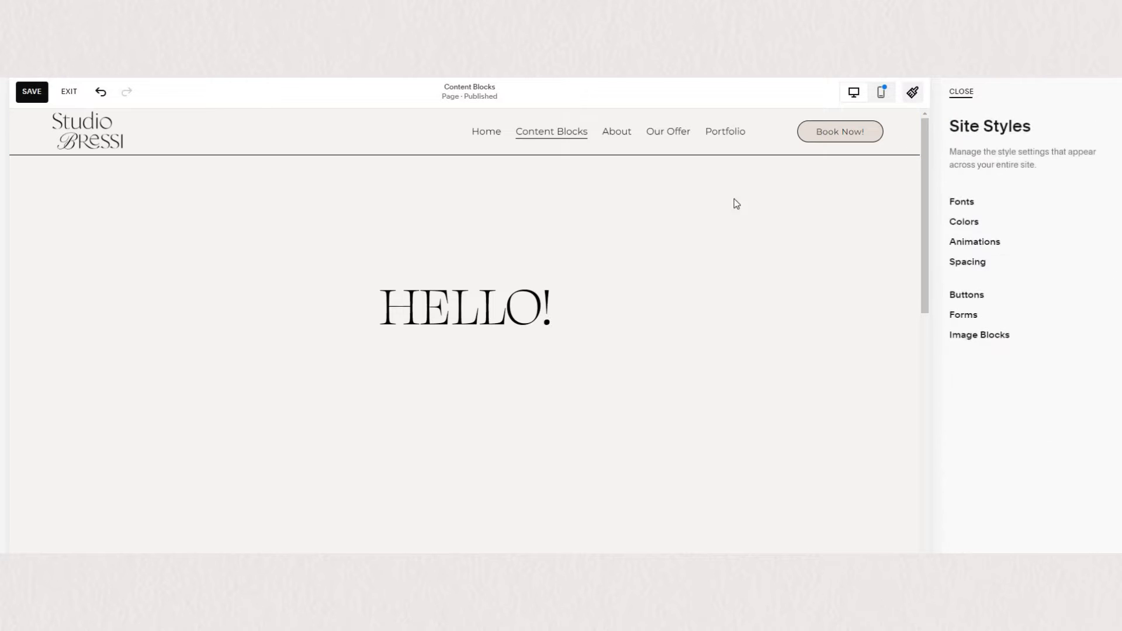
Try bold and italic formatting on the whole "Hello!" heading
{"action": "left_click", "coordinate": [491, 293]}
{"action": "left_click", "coordinate": [661, 299]}
{"action": "left_click_drag", "start_coordinate": [459, 297], "coordinate": [677, 299]}
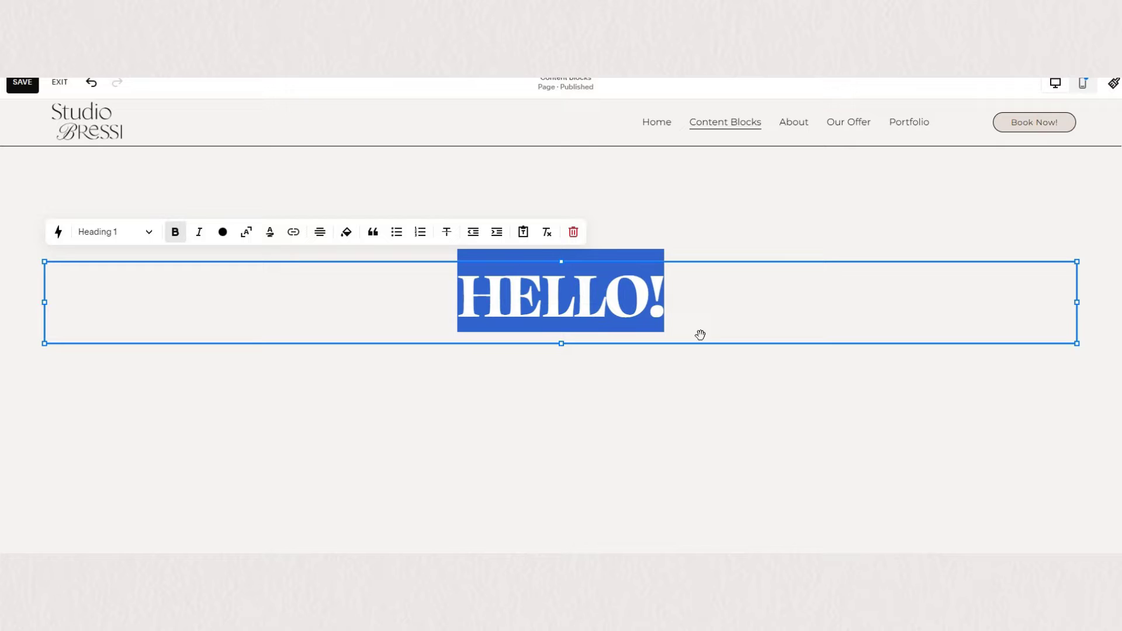
{"action": "left_click", "coordinate": [159, 234]}
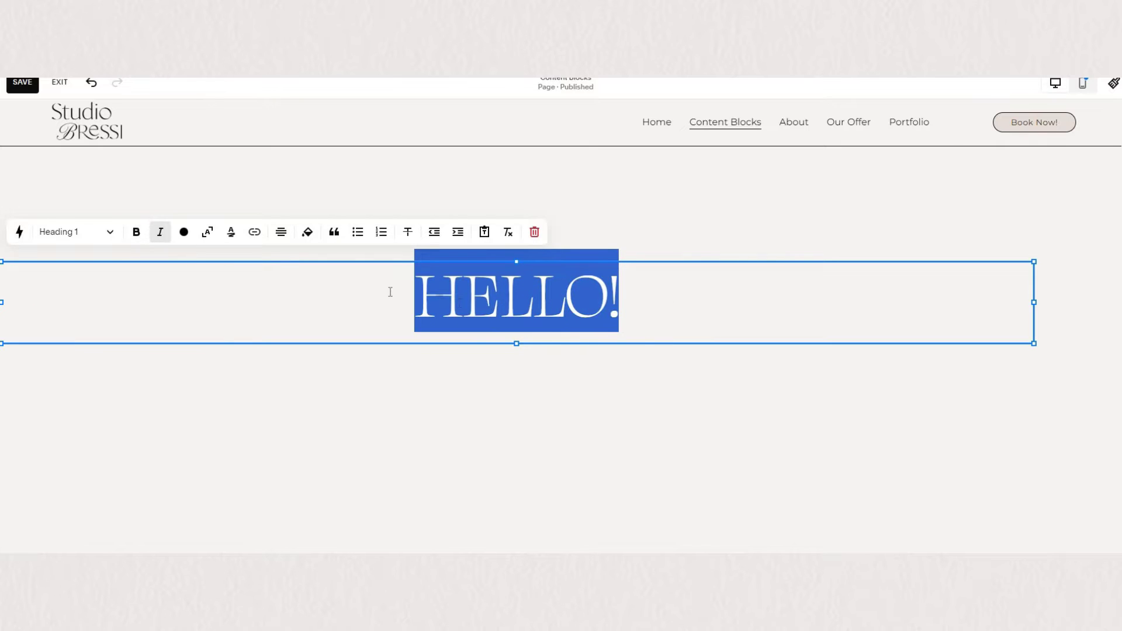
Extend the text block to the full page width and remove the italic formatting from the "Hello!" heading
{"action": "left_click_drag", "start_coordinate": [1030, 300], "coordinate": [1118, 303]}
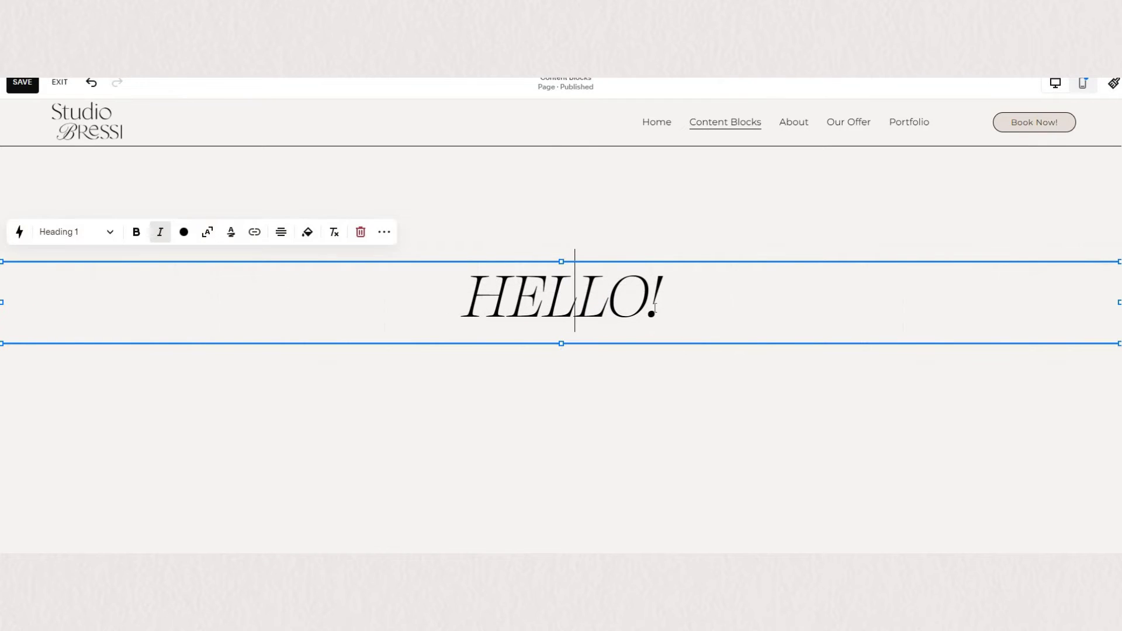
{"action": "left_click_drag", "start_coordinate": [661, 308], "coordinate": [176, 237]}
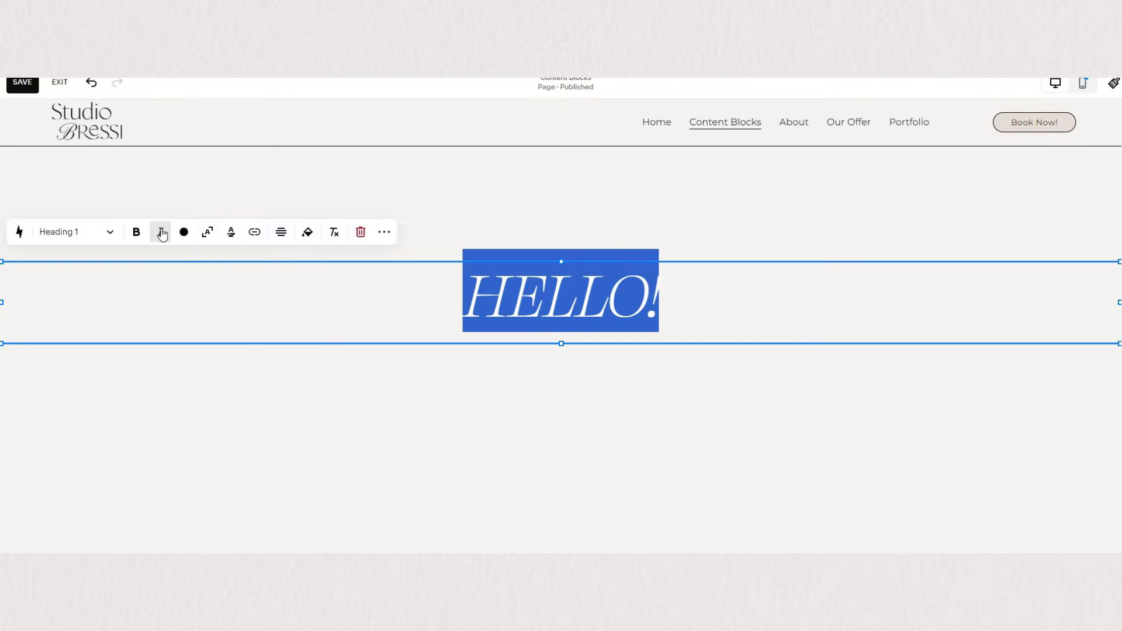
{"action": "left_click", "coordinate": [160, 232]}
Color only the letter "O" of the heading with the custom pink #EA3BAF
{"action": "left_click", "coordinate": [577, 295]}
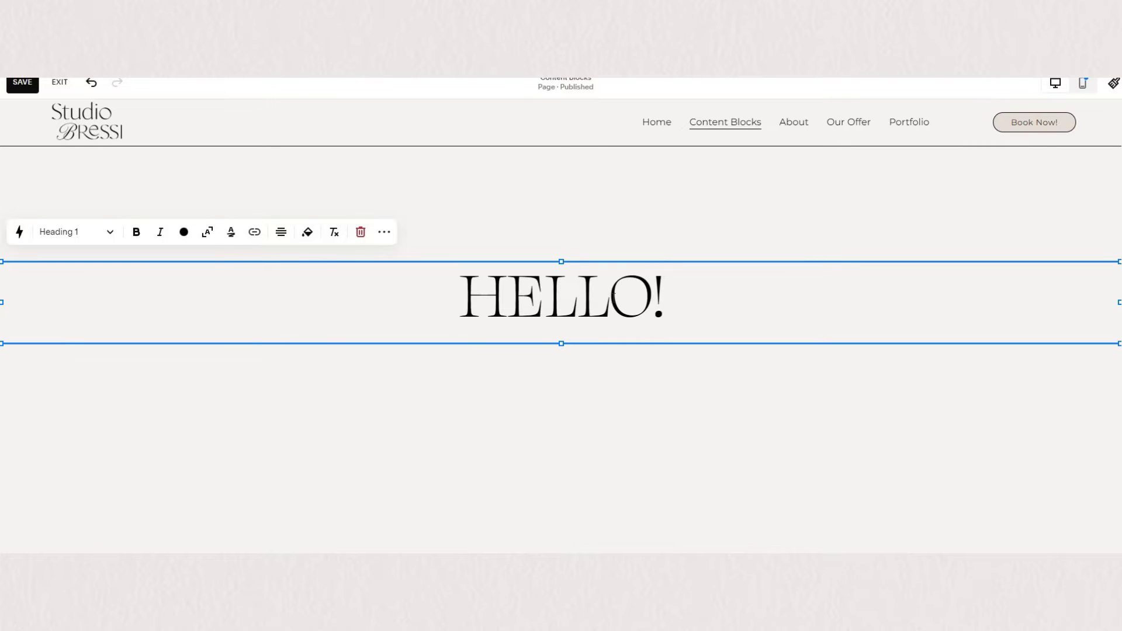
{"action": "key", "text": "Right"}
{"action": "key", "text": "shift+Right"}
{"action": "left_click", "coordinate": [181, 232]}
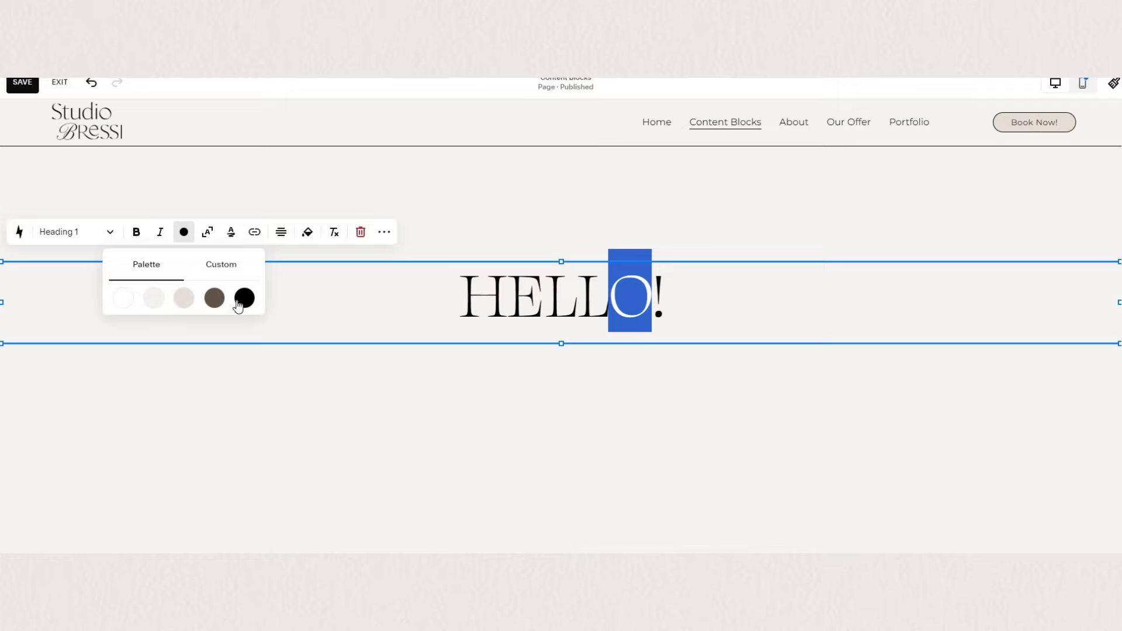
{"action": "left_click", "coordinate": [221, 266]}
{"action": "left_click", "coordinate": [221, 299]}
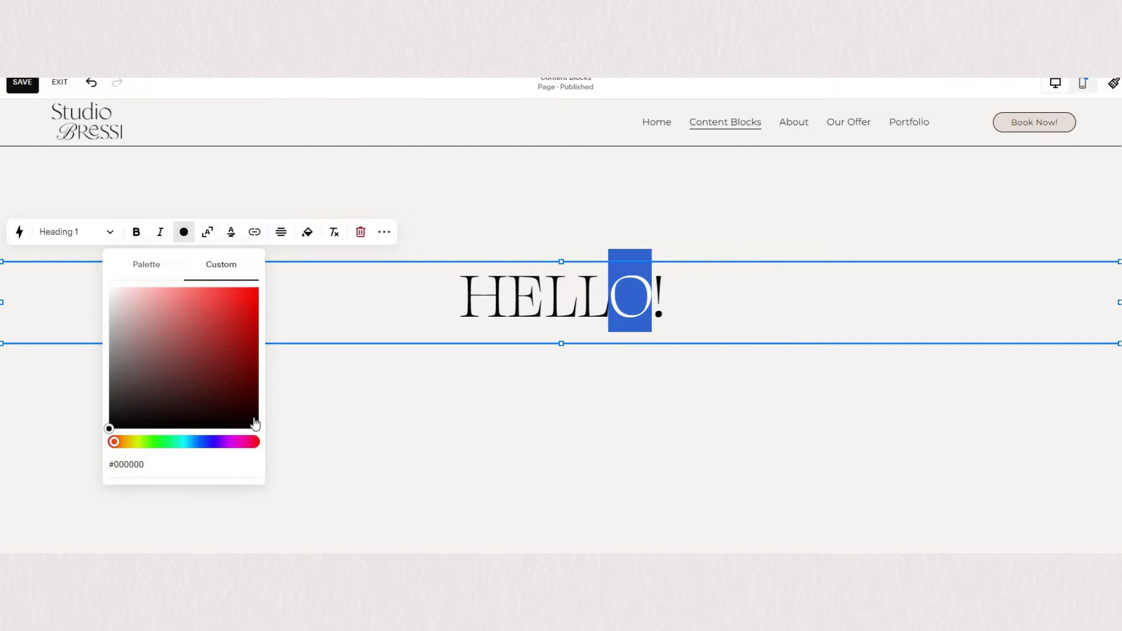
{"action": "left_click", "coordinate": [244, 443]}
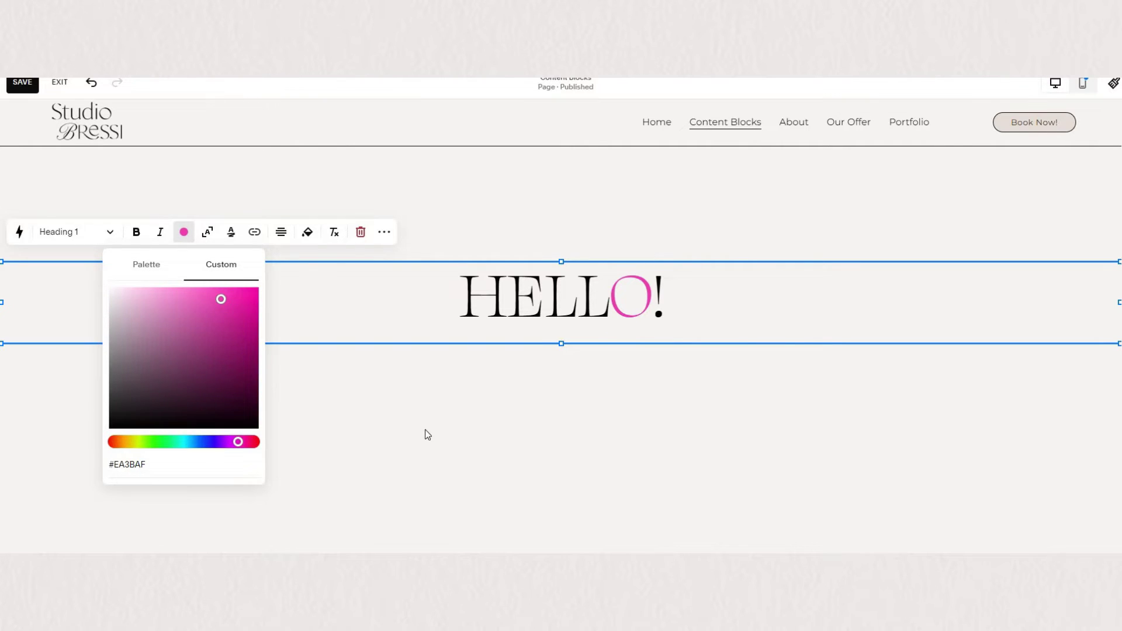
{"action": "left_click", "coordinate": [525, 383]}
Set the color of the heading's letter "O" to near-black #030303 and leave text editing
{"action": "left_click", "coordinate": [617, 299]}
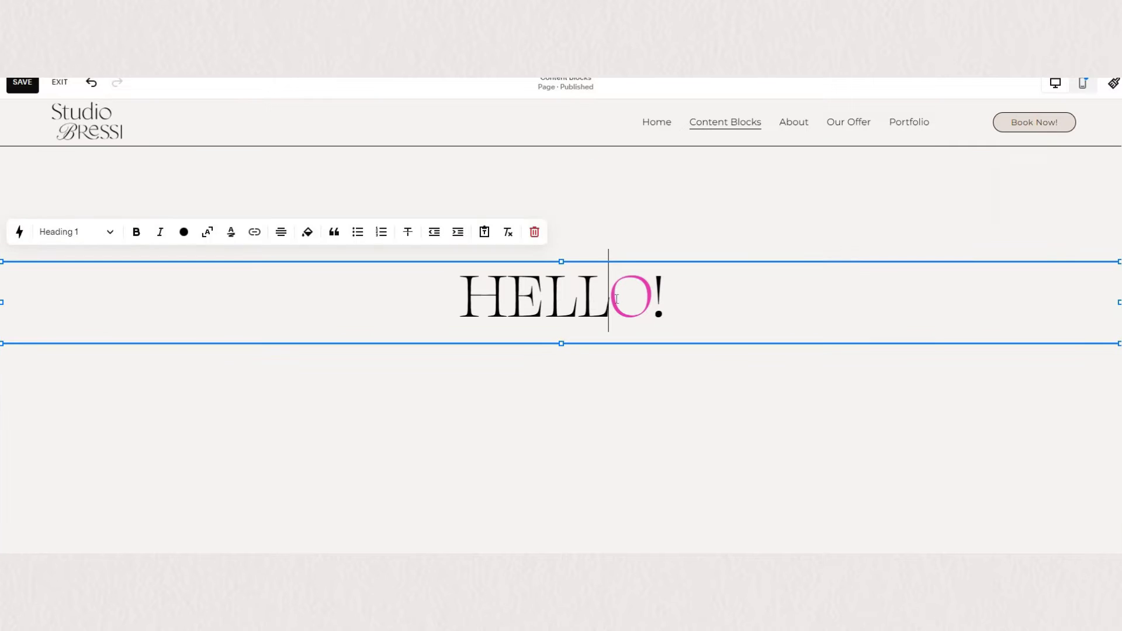
{"action": "key", "text": "shift+Right"}
{"action": "left_click", "coordinate": [183, 234]}
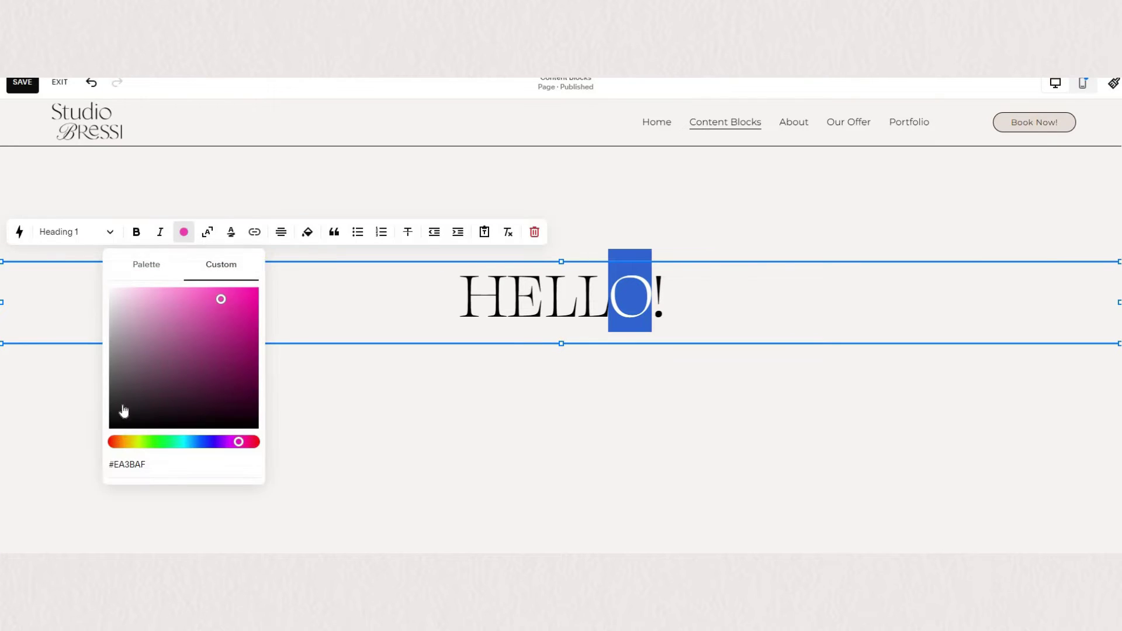
{"action": "left_click", "coordinate": [111, 428]}
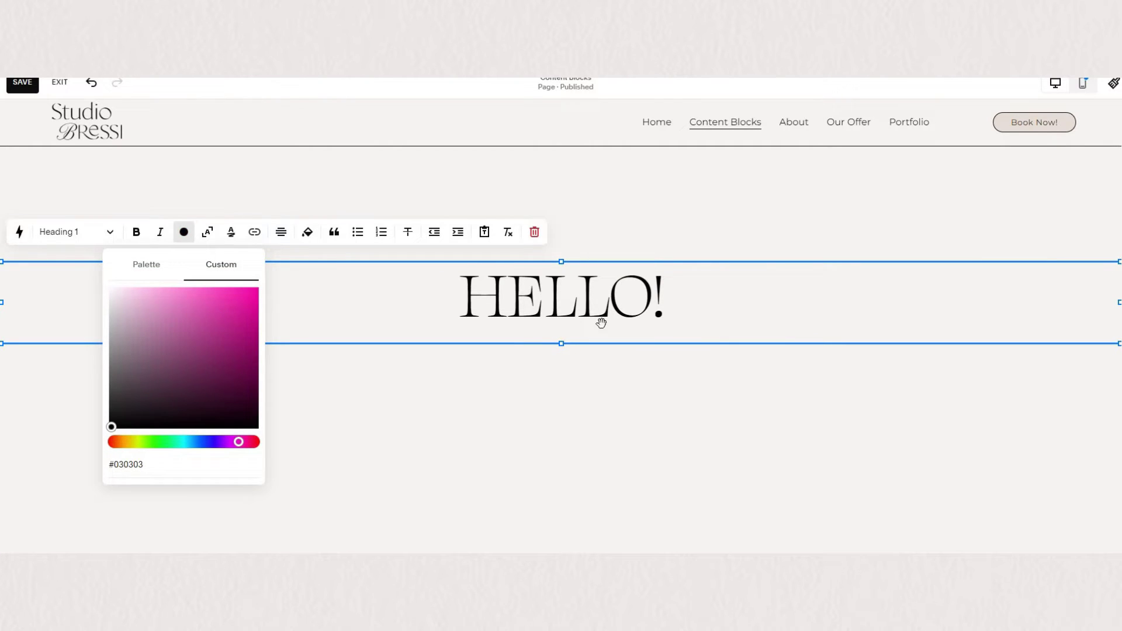
{"action": "key", "text": "Escape"}
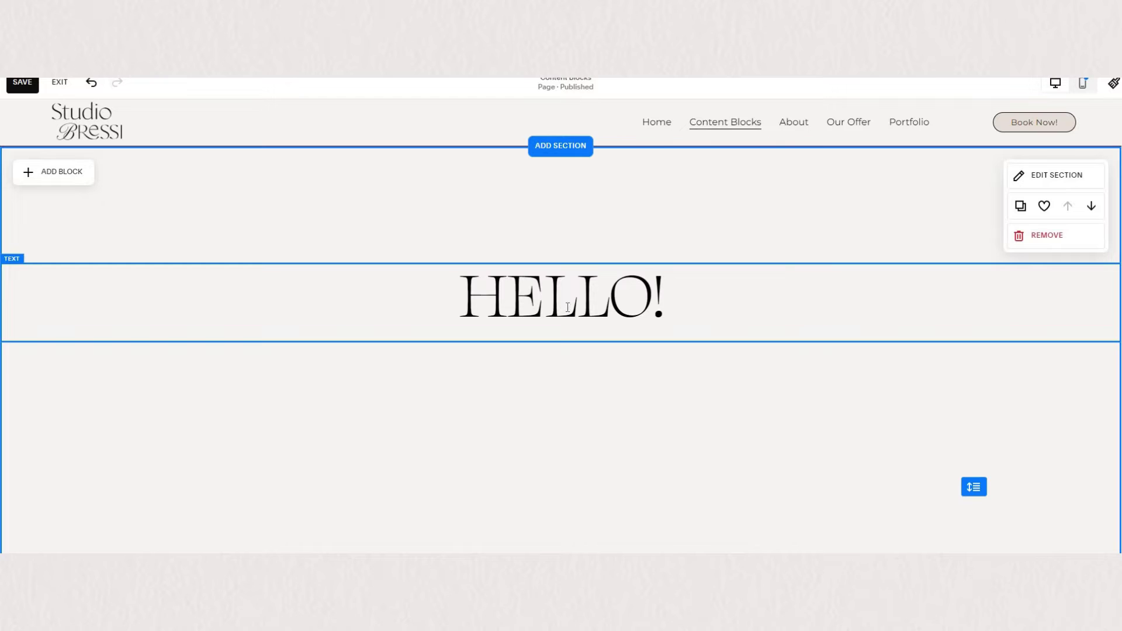
Turn on text scaling for the "Hello!" heading so it fills the width of its block
{"action": "left_click", "coordinate": [472, 296]}
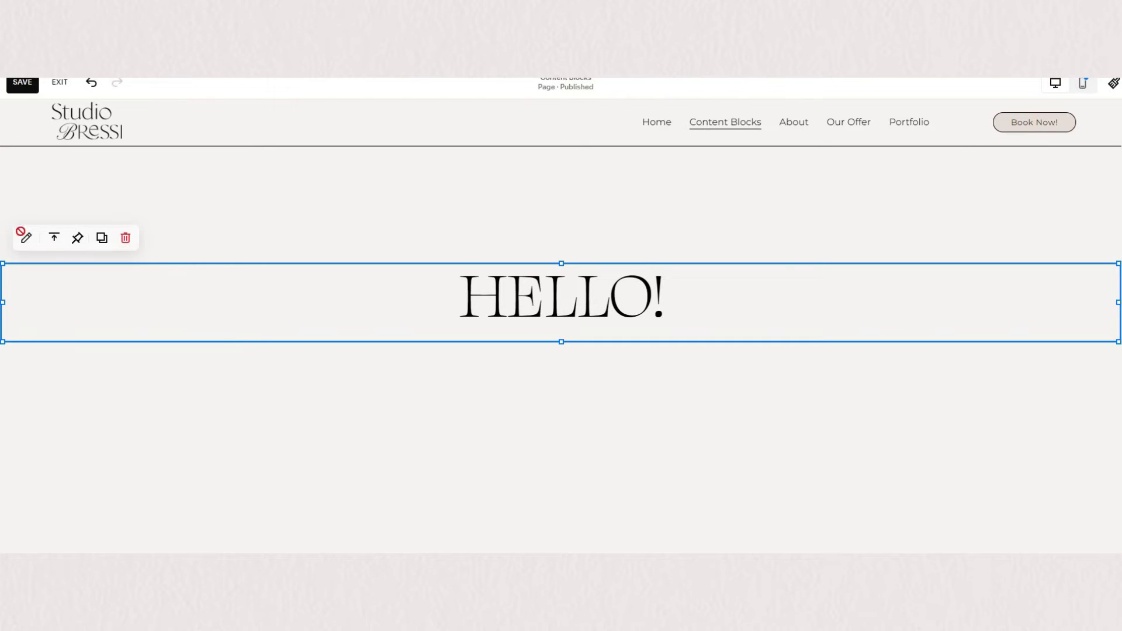
{"action": "left_click", "coordinate": [25, 238]}
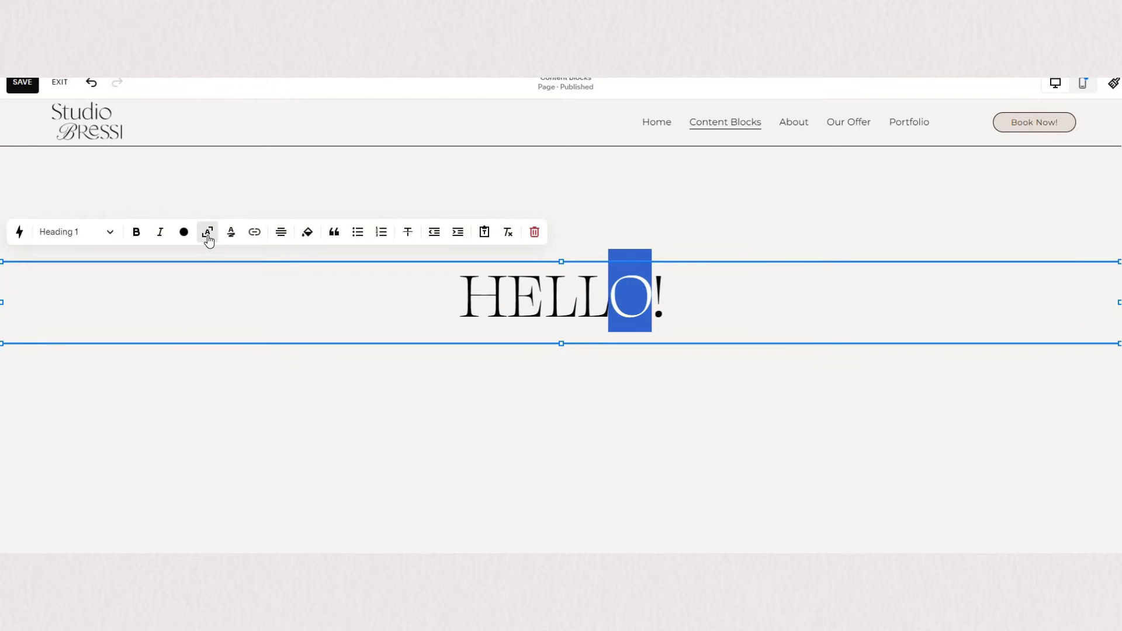
{"action": "left_click", "coordinate": [208, 232]}
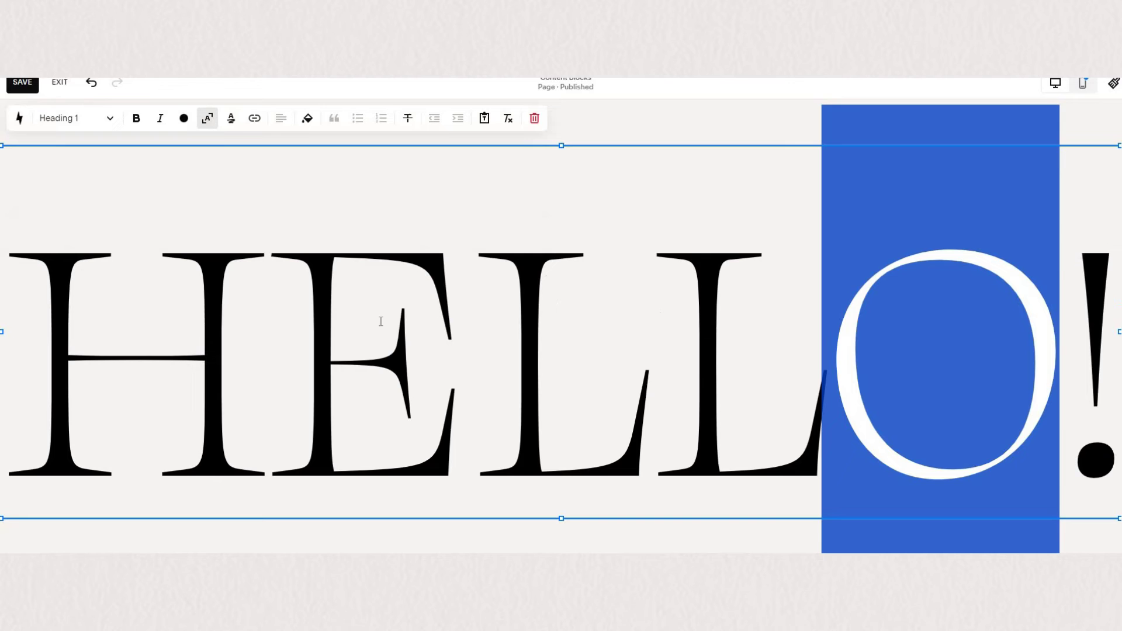
Shrink the scaled heading's block to a small size, and widen it again across the grid to enlarge the text
{"action": "left_click", "coordinate": [702, 362]}
{"action": "left_click_drag", "start_coordinate": [1118, 147], "coordinate": [379, 403]}
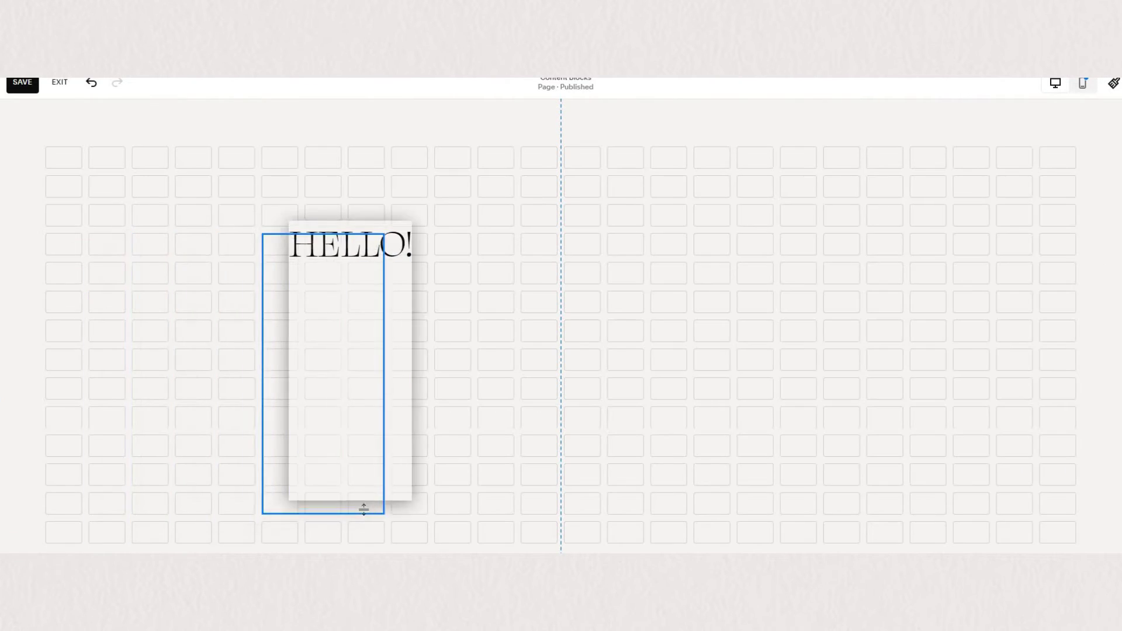
{"action": "left_click_drag", "start_coordinate": [365, 516], "coordinate": [368, 291]}
{"action": "left_click_drag", "start_coordinate": [428, 259], "coordinate": [1080, 252]}
{"action": "left_click_drag", "start_coordinate": [134, 389], "coordinate": [43, 376]}
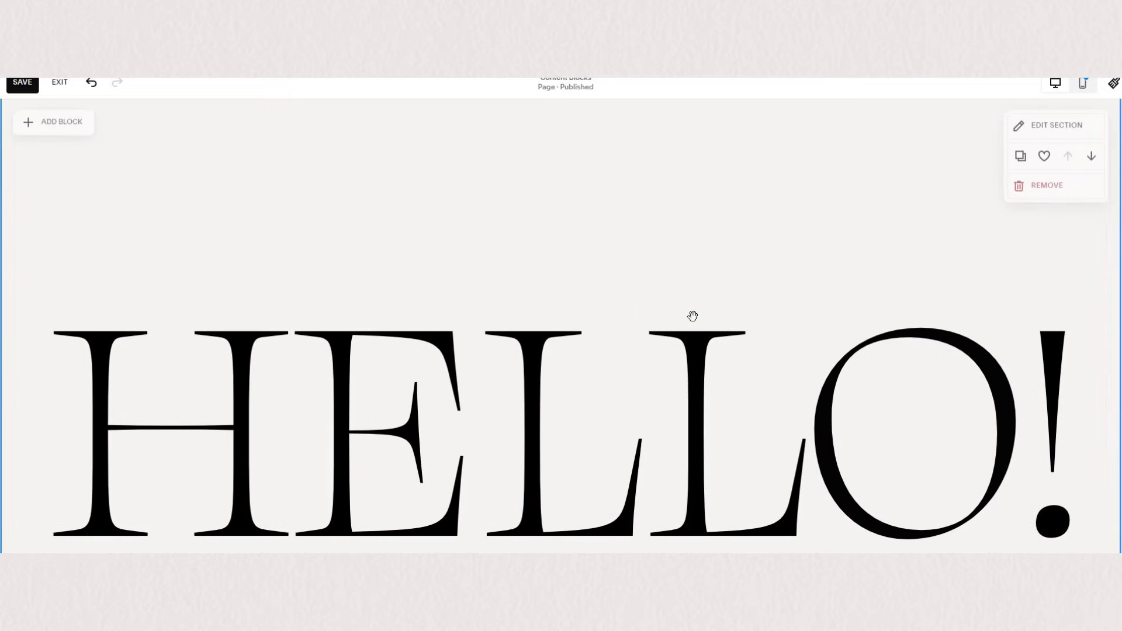
{"action": "scroll", "coordinate": [693, 319], "scroll_direction": "down", "scroll_amount": 3}
{"action": "scroll", "coordinate": [654, 328], "scroll_direction": "up", "scroll_amount": 2}
{"action": "scroll", "coordinate": [623, 345], "scroll_direction": "up", "scroll_amount": 3}
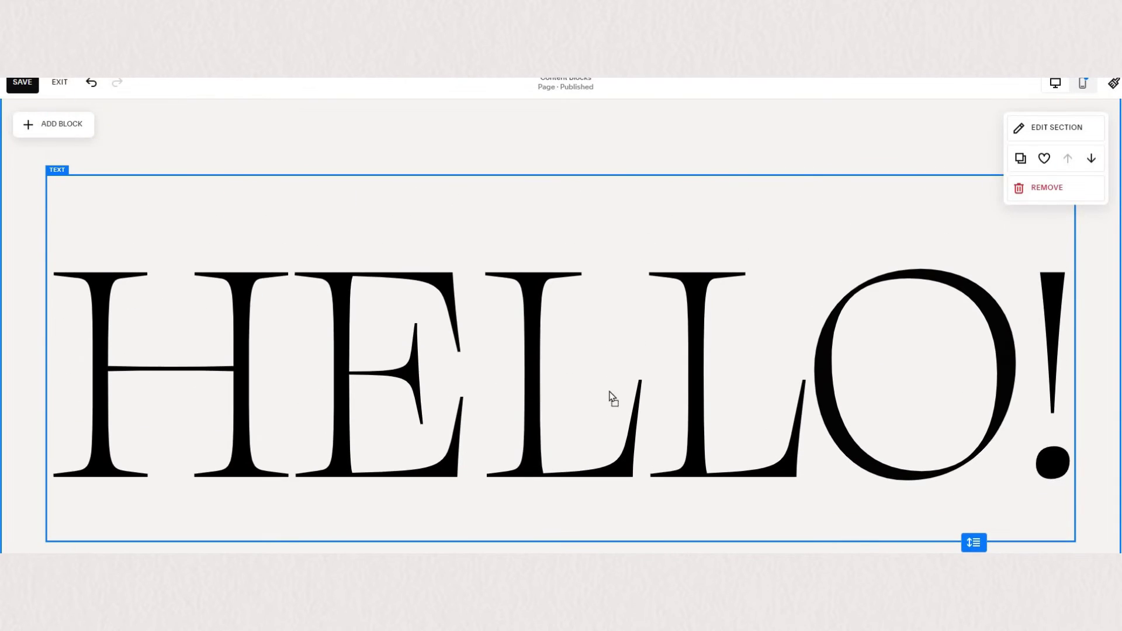
Turn off text scaling for the "Hello!" heading, restore its centered full-width block, and leave text editing
{"action": "left_click_drag", "start_coordinate": [606, 330], "coordinate": [38, 354]}
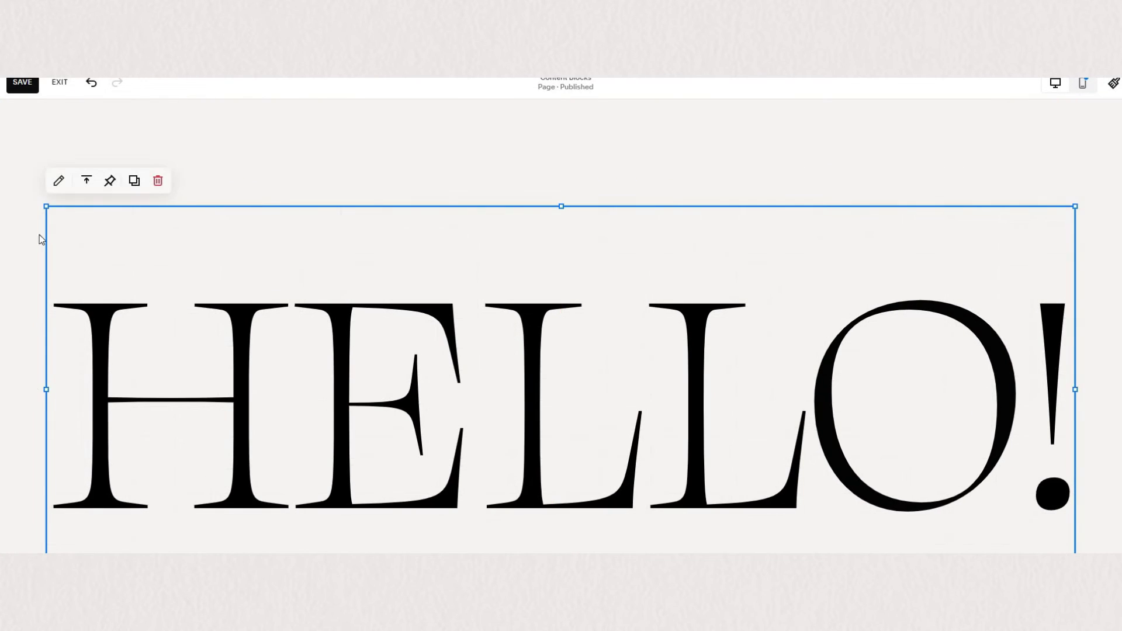
{"action": "left_click", "coordinate": [58, 181]}
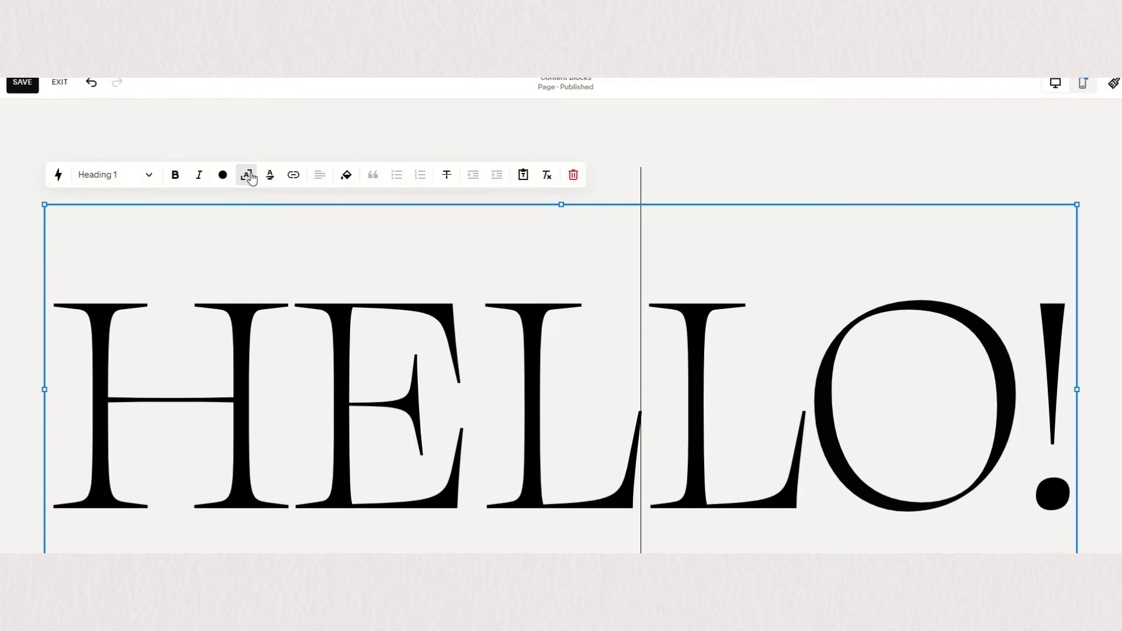
{"action": "key", "text": "ctrl+z"}
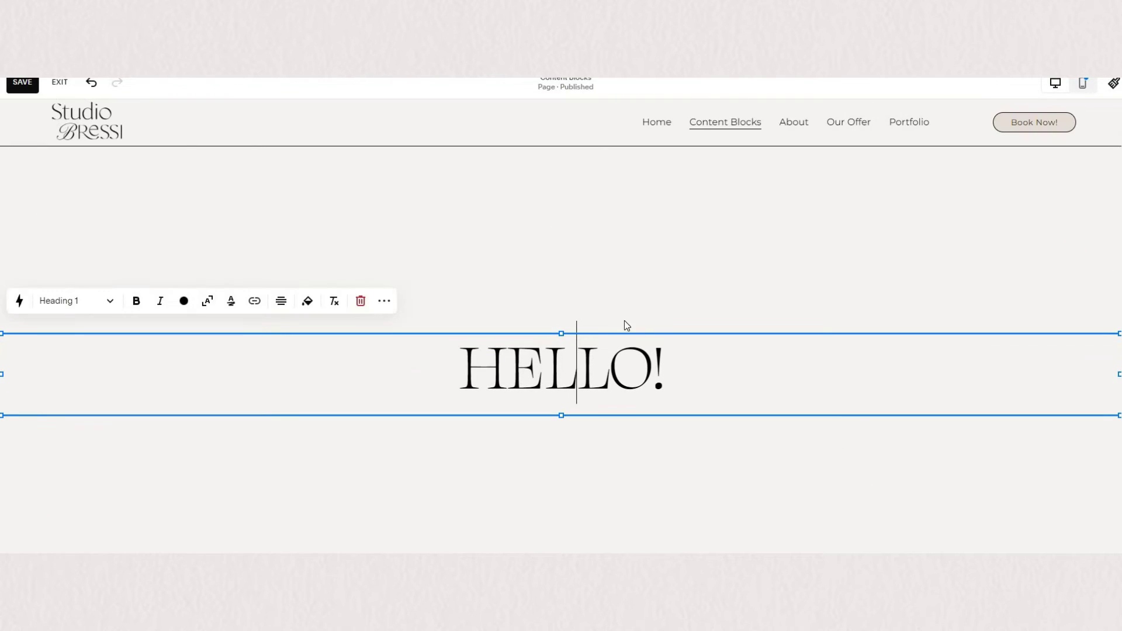
{"action": "key", "text": "Escape"}
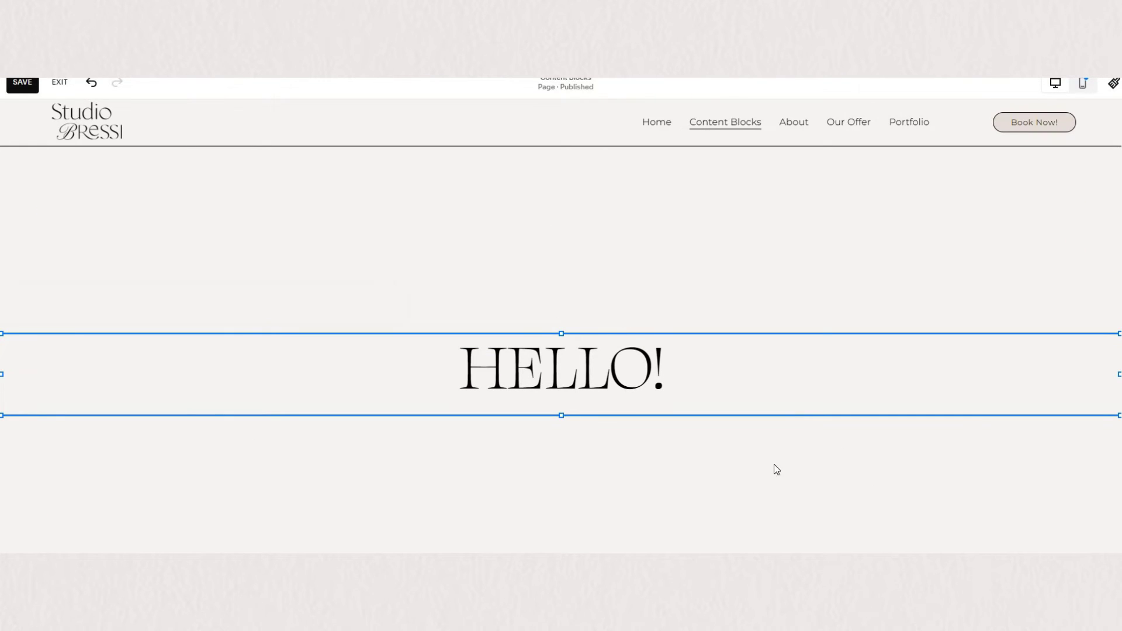
{"action": "left_click", "coordinate": [977, 422]}
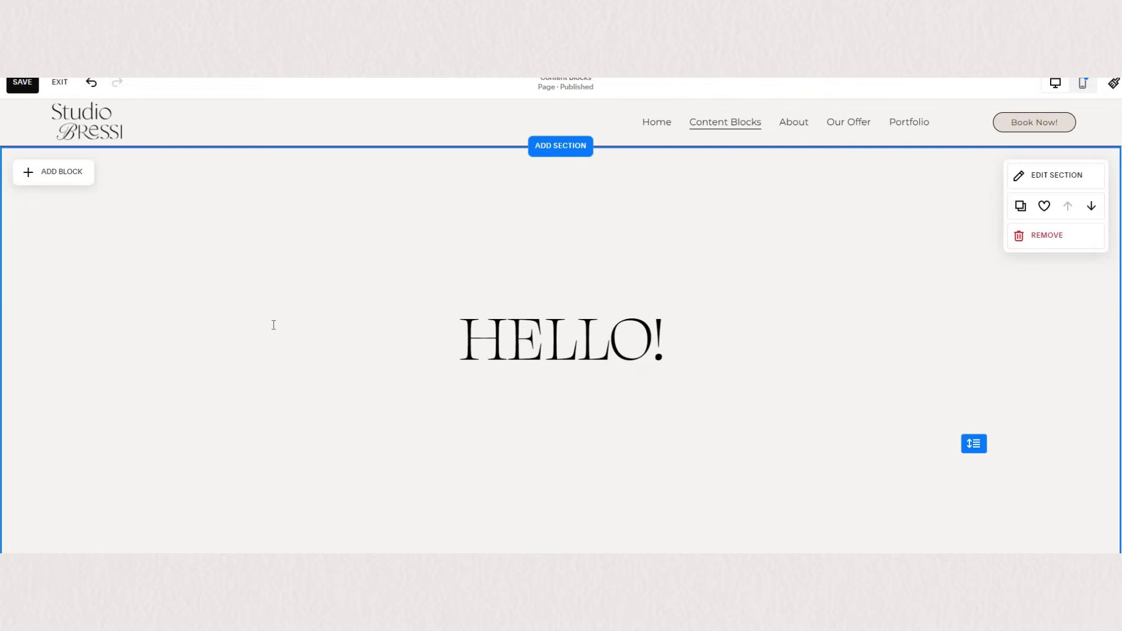
Add an underline highlight to the whole "Hello!" heading and color it with the palette's beige
{"action": "left_click", "coordinate": [82, 310]}
{"action": "left_click", "coordinate": [26, 281]}
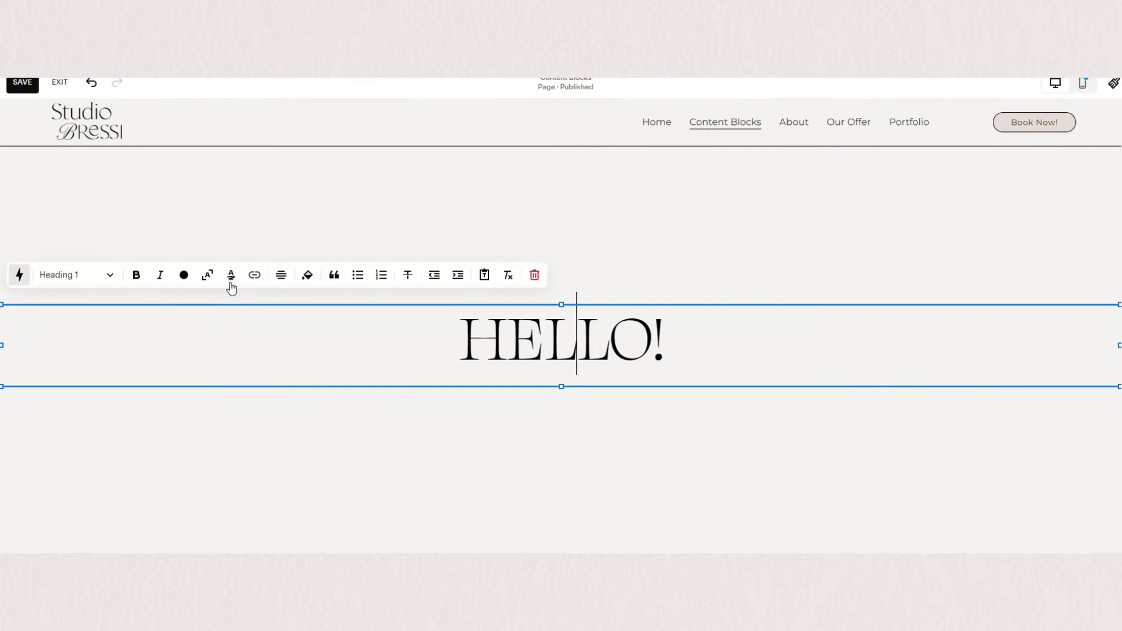
{"action": "left_click", "coordinate": [231, 281]}
{"action": "key", "text": "ctrl+a"}
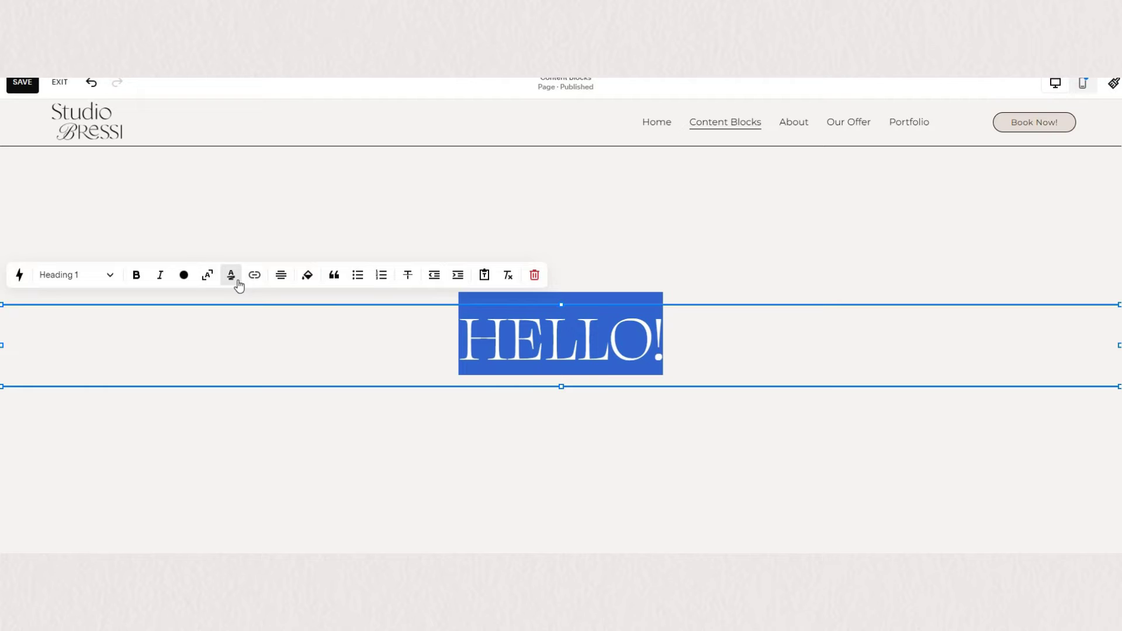
{"action": "left_click", "coordinate": [236, 282]}
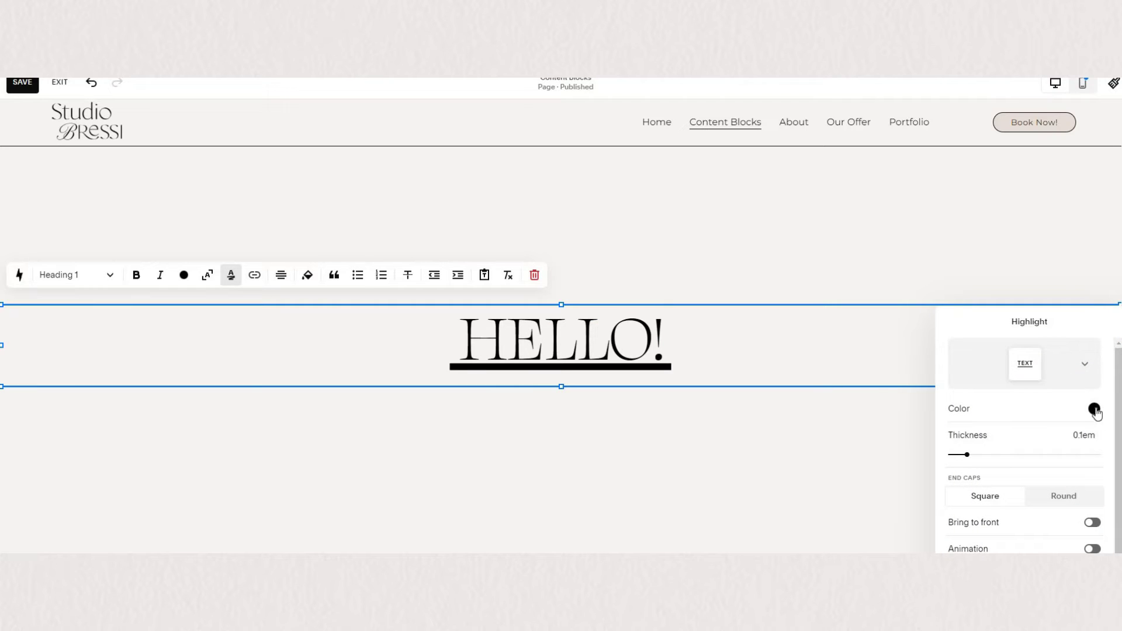
{"action": "left_click", "coordinate": [1094, 410]}
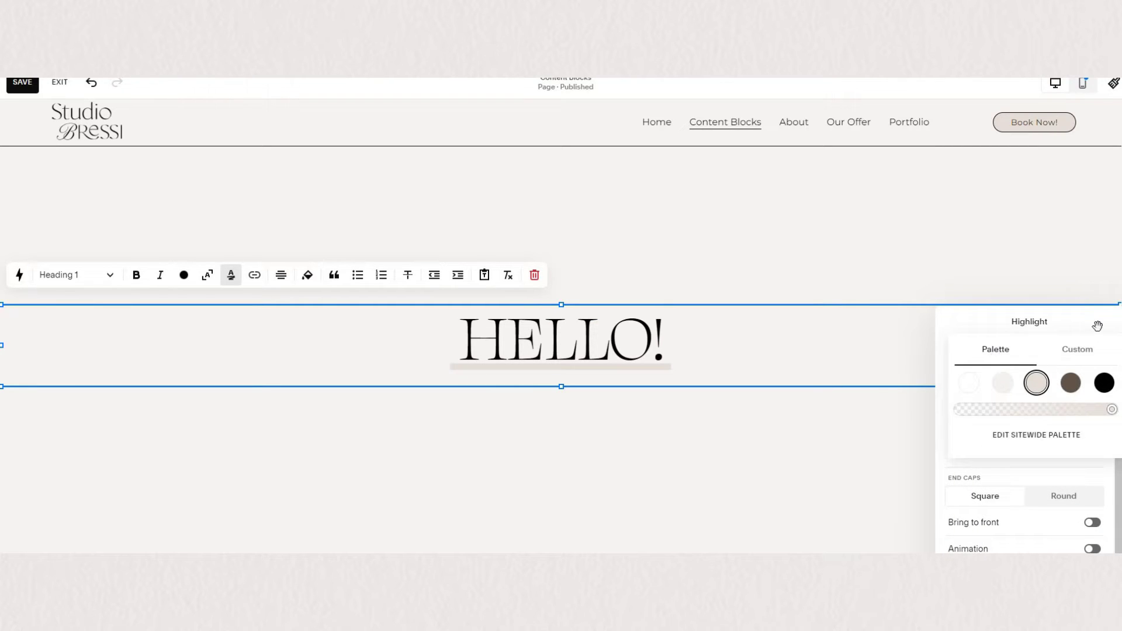
Try the curved underline, double underline, oval, cross-out and brush-stroke highlight styles on the heading
{"action": "left_click", "coordinate": [1029, 380]}
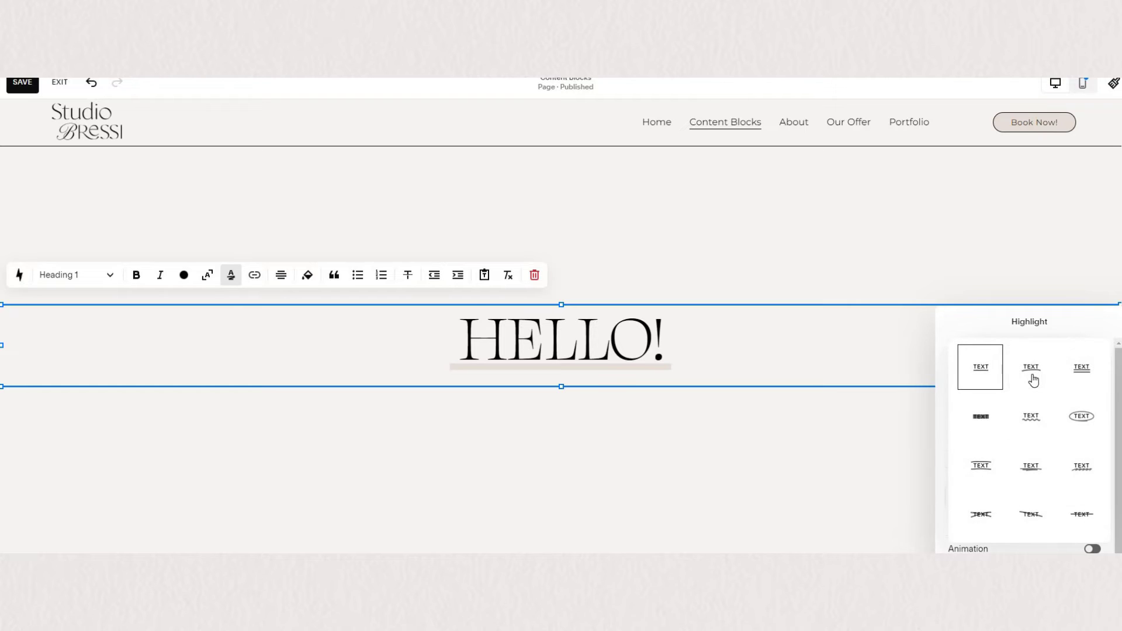
{"action": "left_click", "coordinate": [1031, 367]}
{"action": "left_click", "coordinate": [1082, 376]}
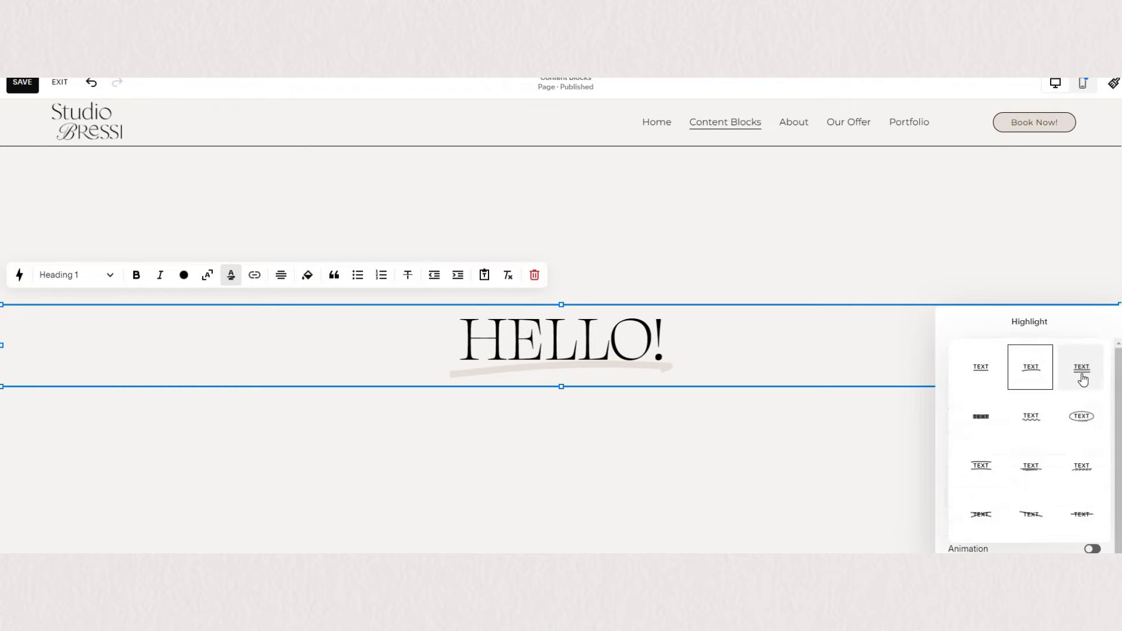
{"action": "left_click", "coordinate": [1063, 367]}
{"action": "left_click", "coordinate": [1077, 417]}
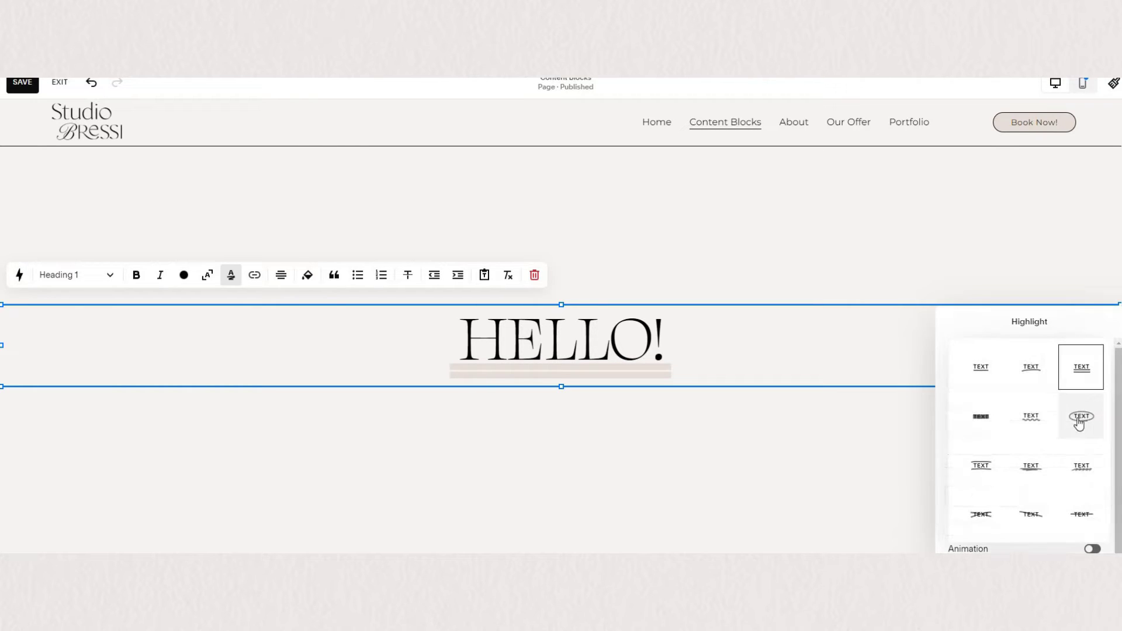
{"action": "left_click", "coordinate": [1080, 406]}
{"action": "left_click", "coordinate": [1069, 387]}
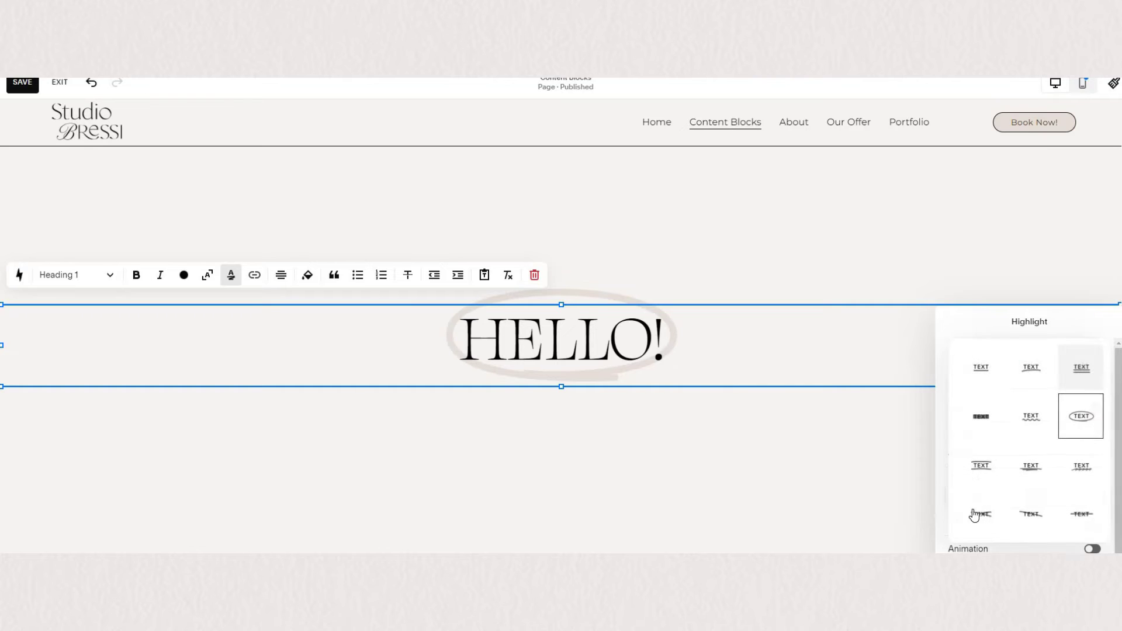
{"action": "left_click", "coordinate": [974, 517]}
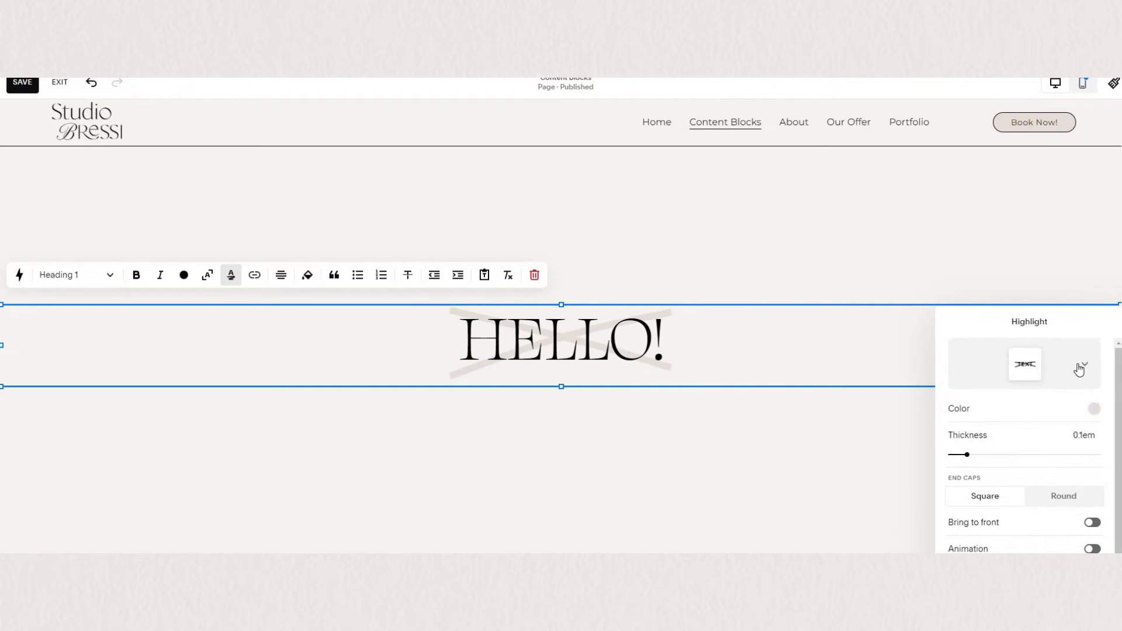
{"action": "left_click", "coordinate": [1051, 381]}
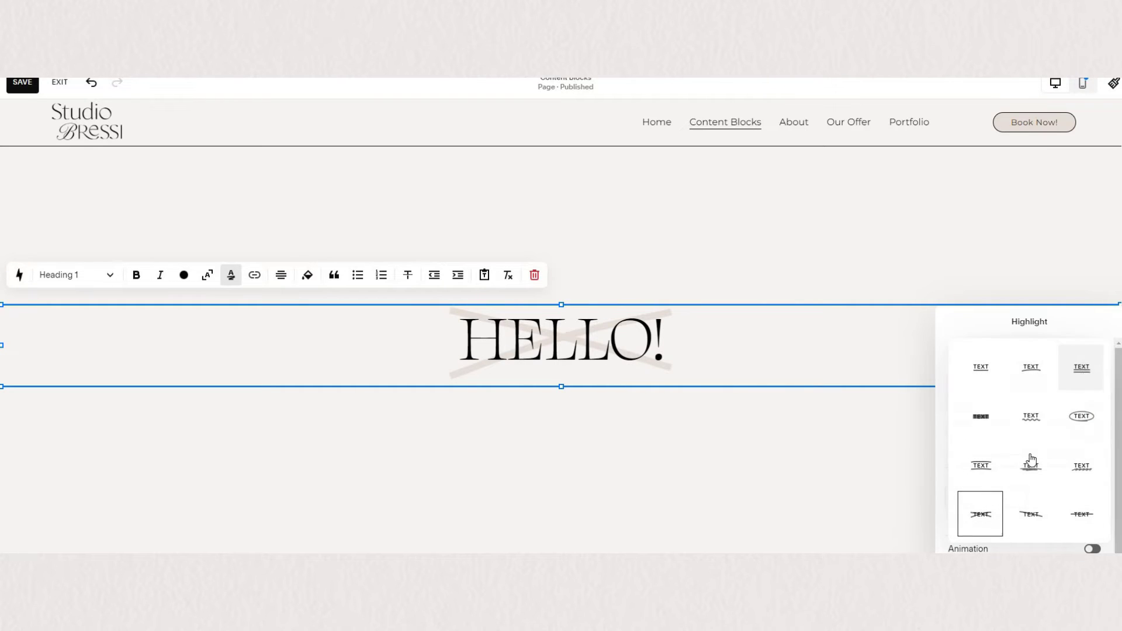
{"action": "left_click", "coordinate": [1086, 368]}
{"action": "left_click", "coordinate": [1082, 380]}
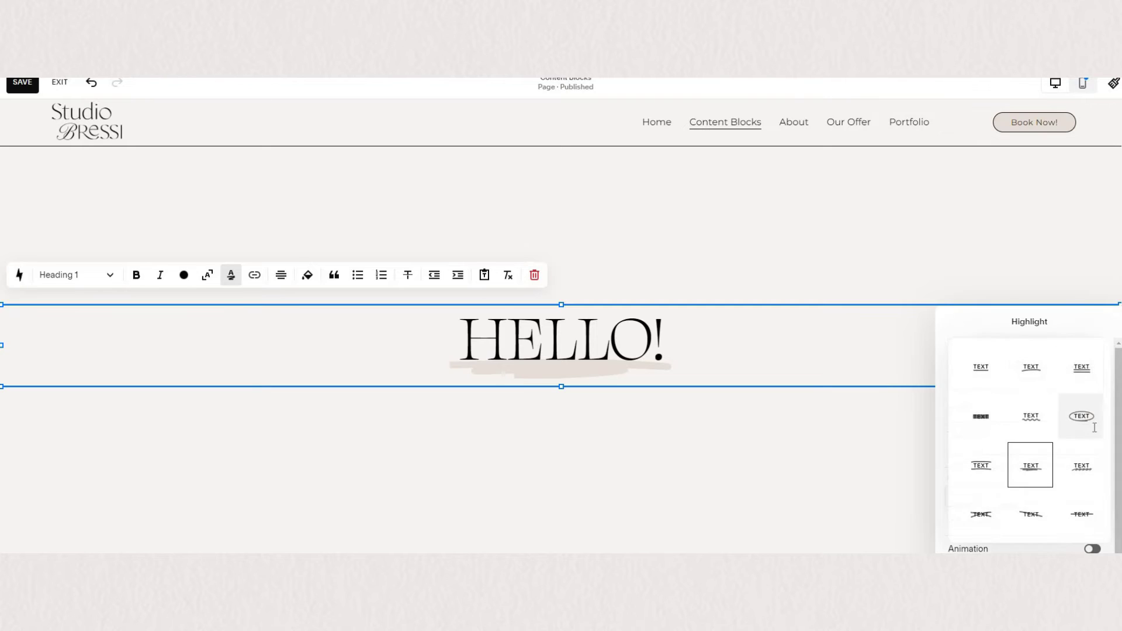
Give the heading an oval highlight 0.05em thick with round end caps, and briefly try bringing it to the front
{"action": "left_click", "coordinate": [1082, 417]}
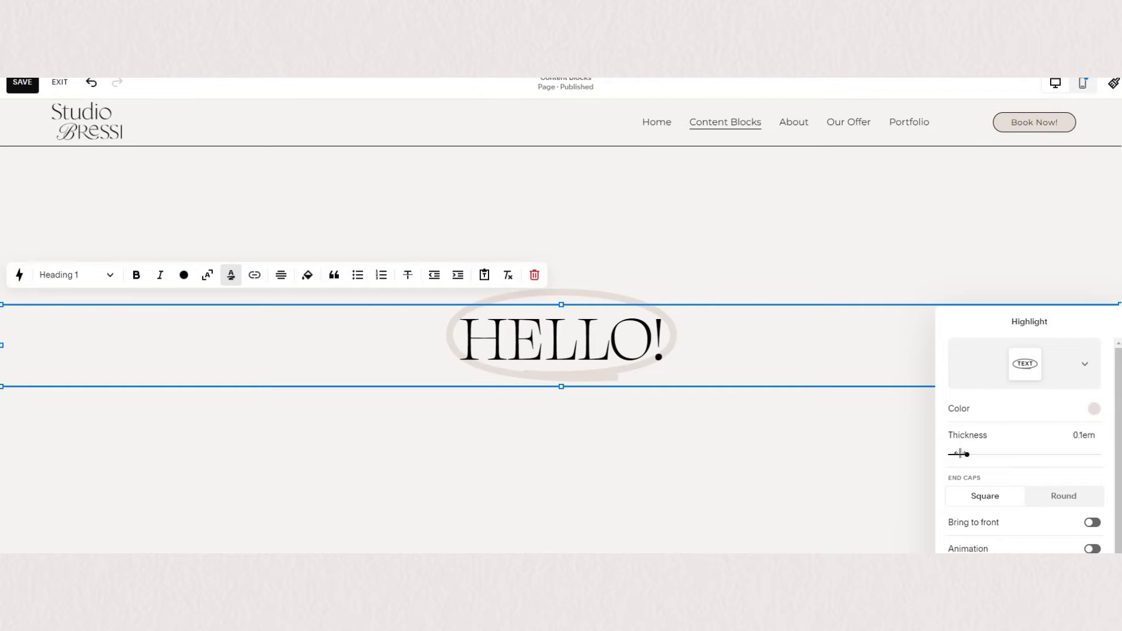
{"action": "mouse_move", "coordinate": [960, 454]}
{"action": "left_mouse_down"}
{"action": "mouse_move", "coordinate": [1069, 454]}
{"action": "mouse_move", "coordinate": [947, 463]}
{"action": "left_mouse_up"}
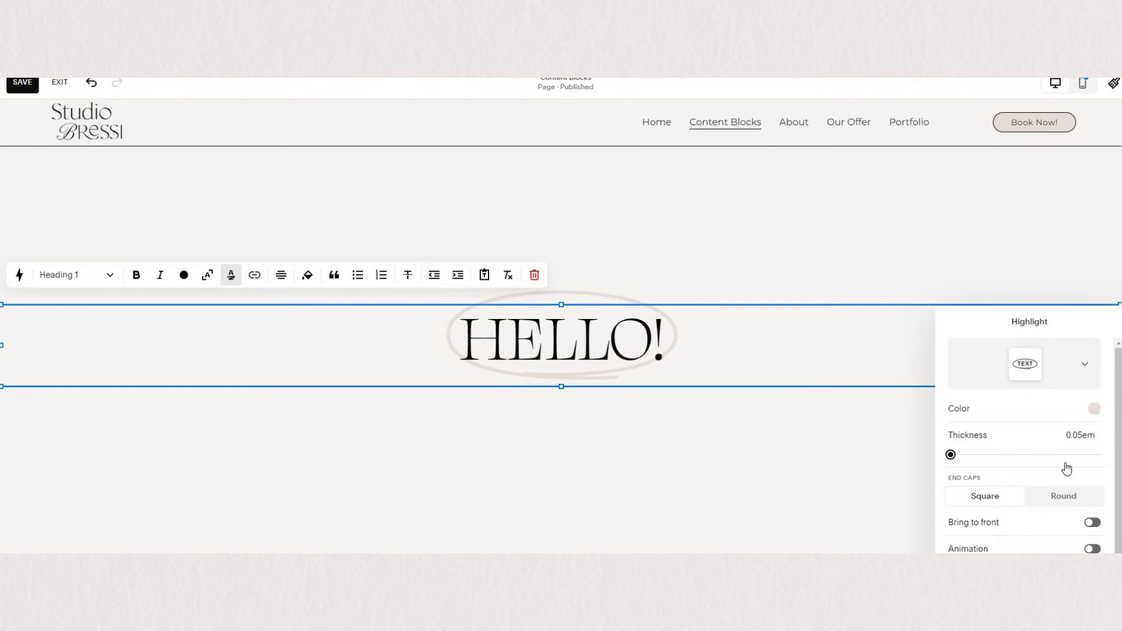
{"action": "left_click", "coordinate": [1048, 502]}
{"action": "left_click", "coordinate": [1002, 501]}
{"action": "left_click", "coordinate": [1096, 496]}
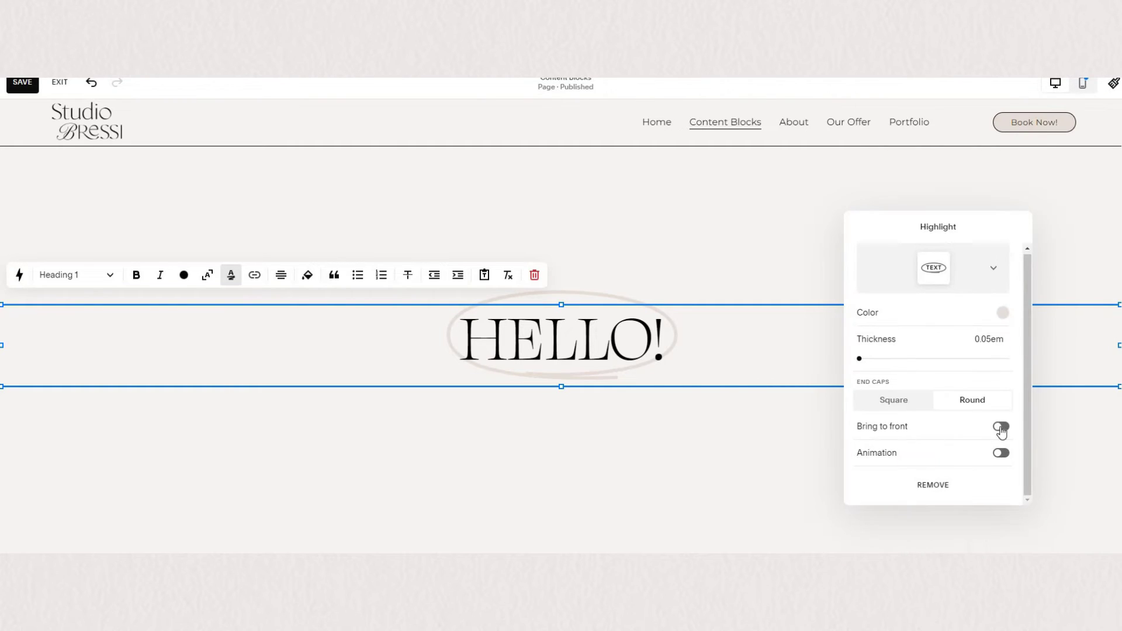
{"action": "left_click", "coordinate": [1002, 429]}
{"action": "left_click", "coordinate": [1002, 429]}
Turn on animation for the oval highlight, using the Draw type with a duration of 1.9
{"action": "left_click", "coordinate": [1001, 454]}
{"action": "scroll", "coordinate": [982, 409], "scroll_direction": "down", "scroll_amount": 1}
{"action": "scroll", "coordinate": [981, 407], "scroll_direction": "down", "scroll_amount": 1}
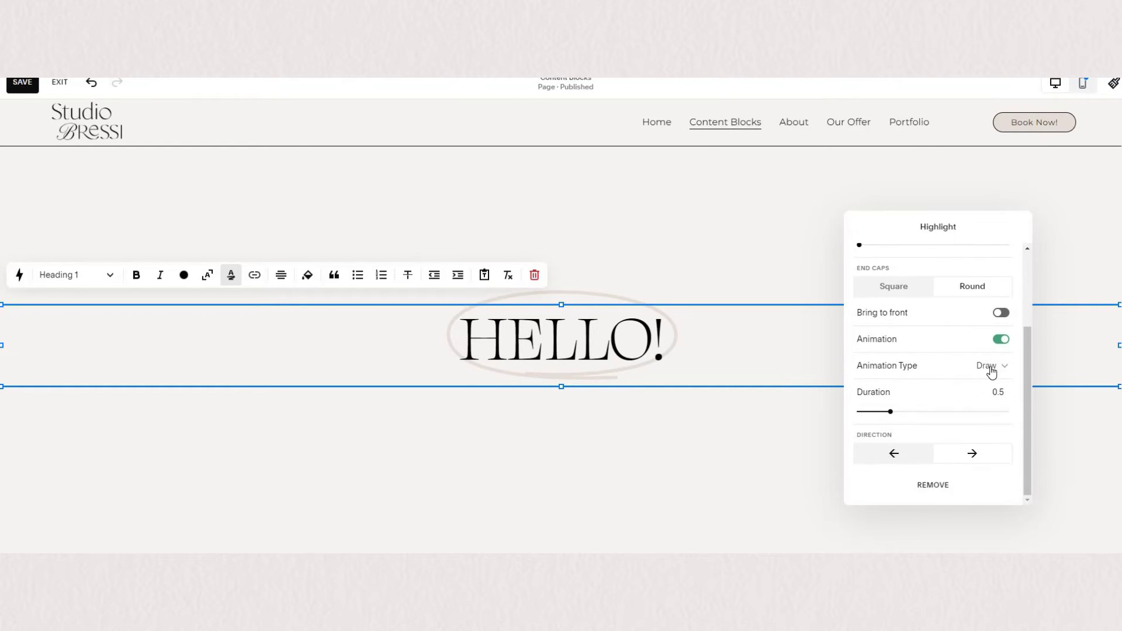
{"action": "left_click", "coordinate": [934, 376]}
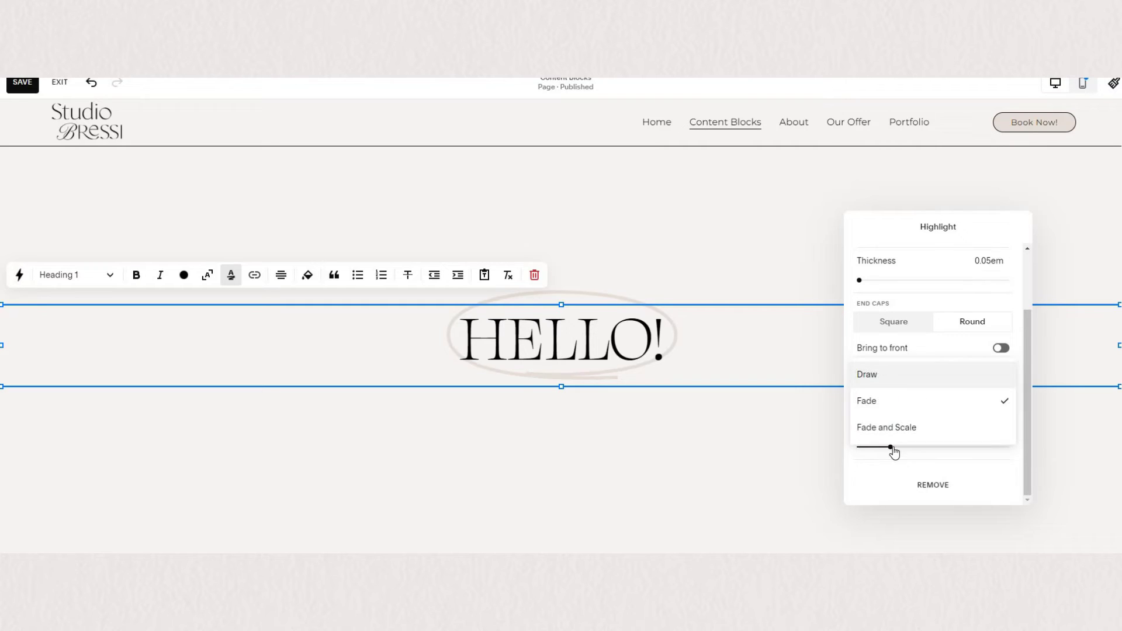
{"action": "left_click_drag", "start_coordinate": [892, 447], "coordinate": [997, 444]}
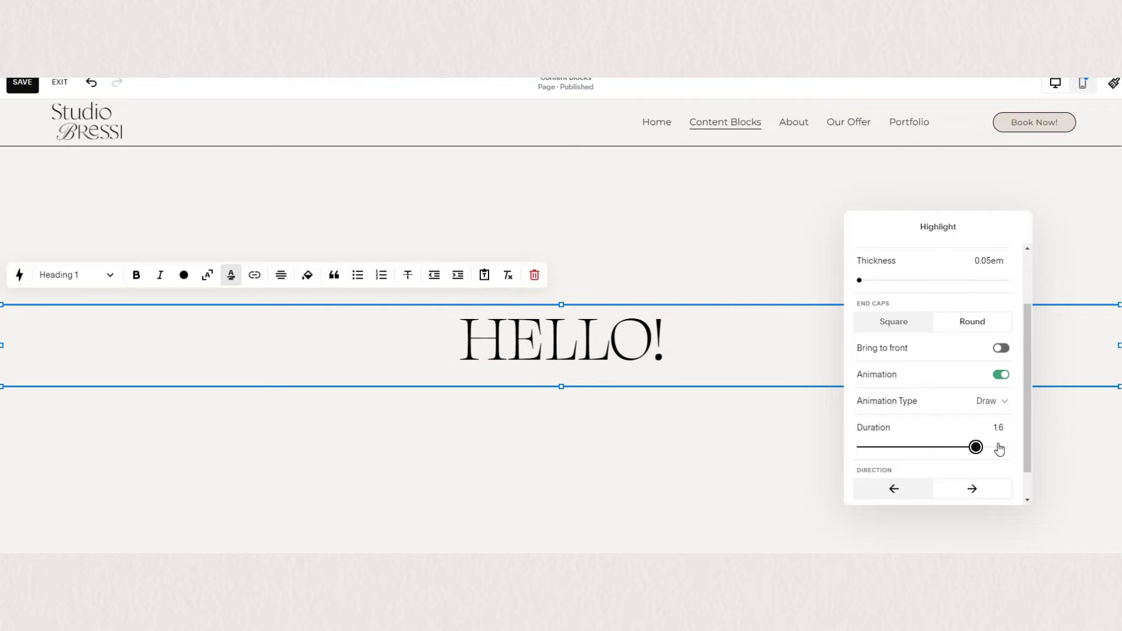
{"action": "left_click", "coordinate": [1000, 448]}
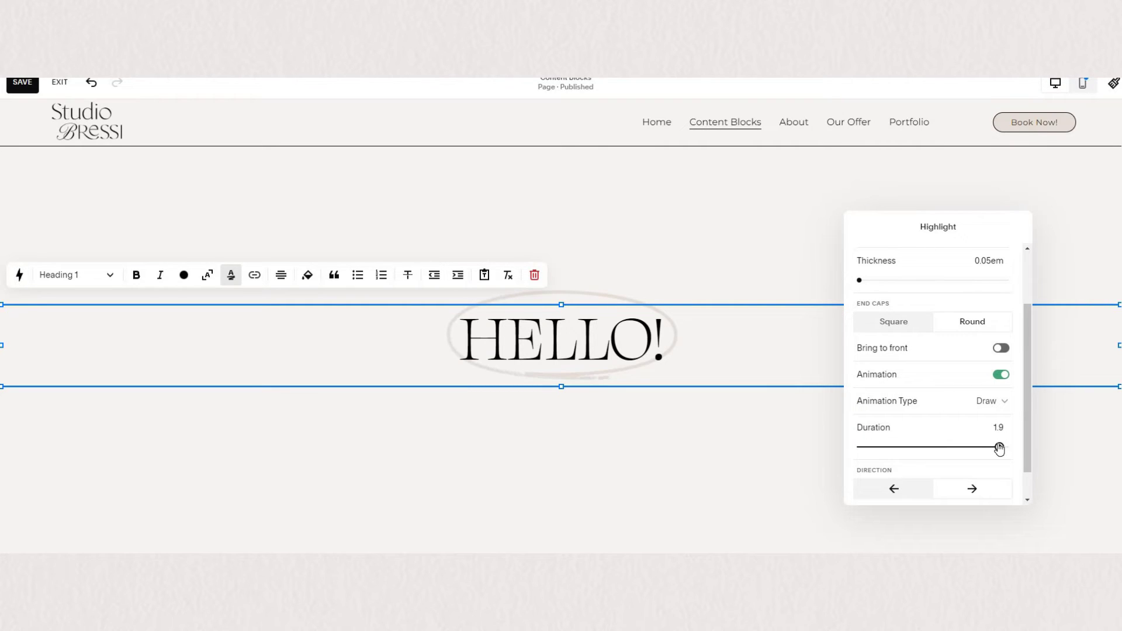
Try both drawing directions for the highlight animation and remove the highlight from the heading
{"action": "left_click", "coordinate": [903, 497]}
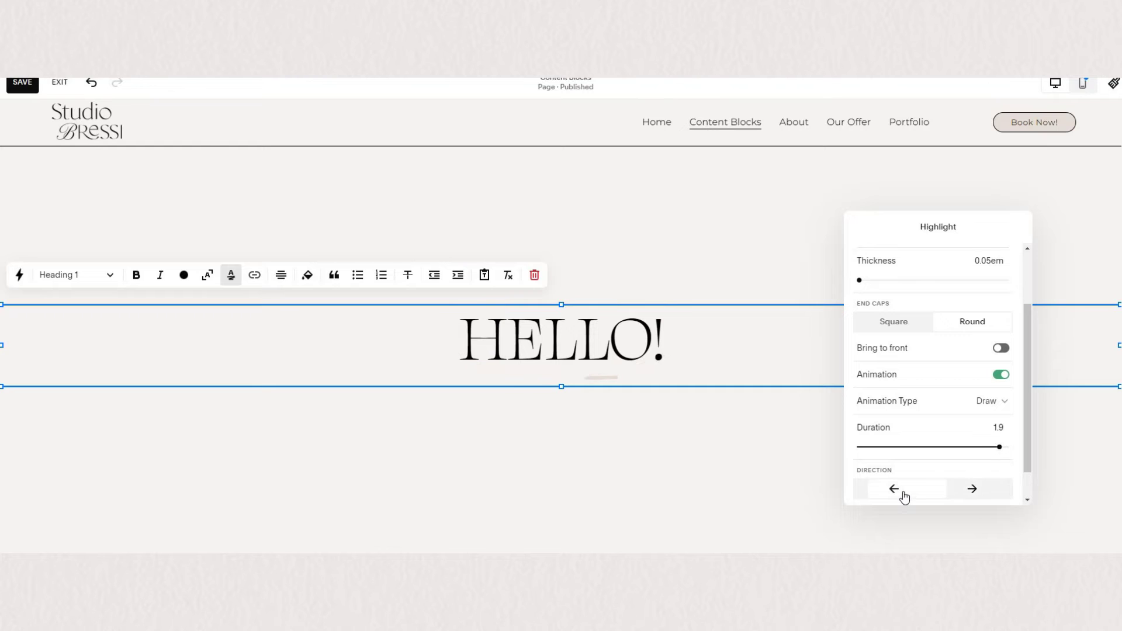
{"action": "left_click", "coordinate": [991, 485]}
{"action": "scroll", "coordinate": [1009, 467], "scroll_direction": "down", "scroll_amount": 1}
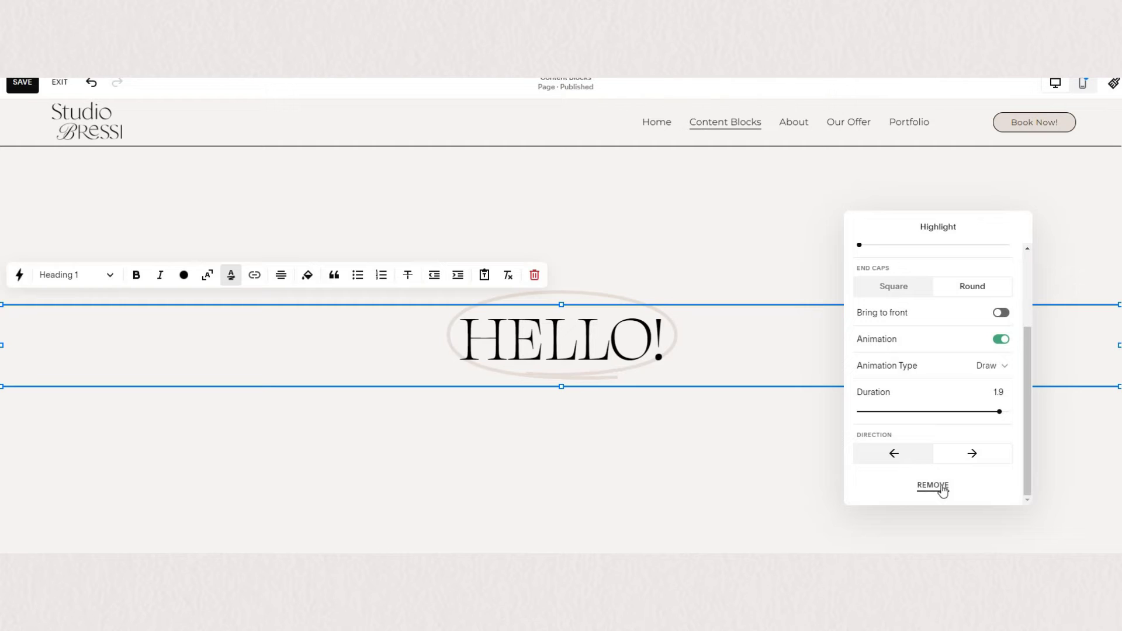
{"action": "left_click", "coordinate": [407, 350]}
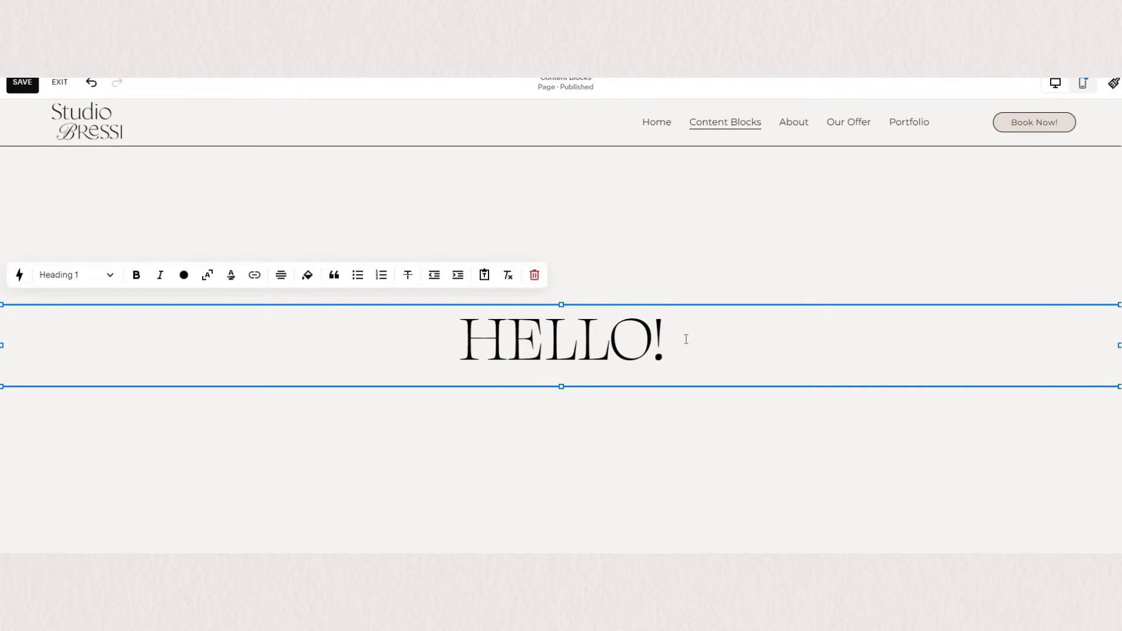
Check the available link types for the HELLO! heading and link it to the Home page (/tutorials)
{"action": "double_click", "coordinate": [686, 339]}
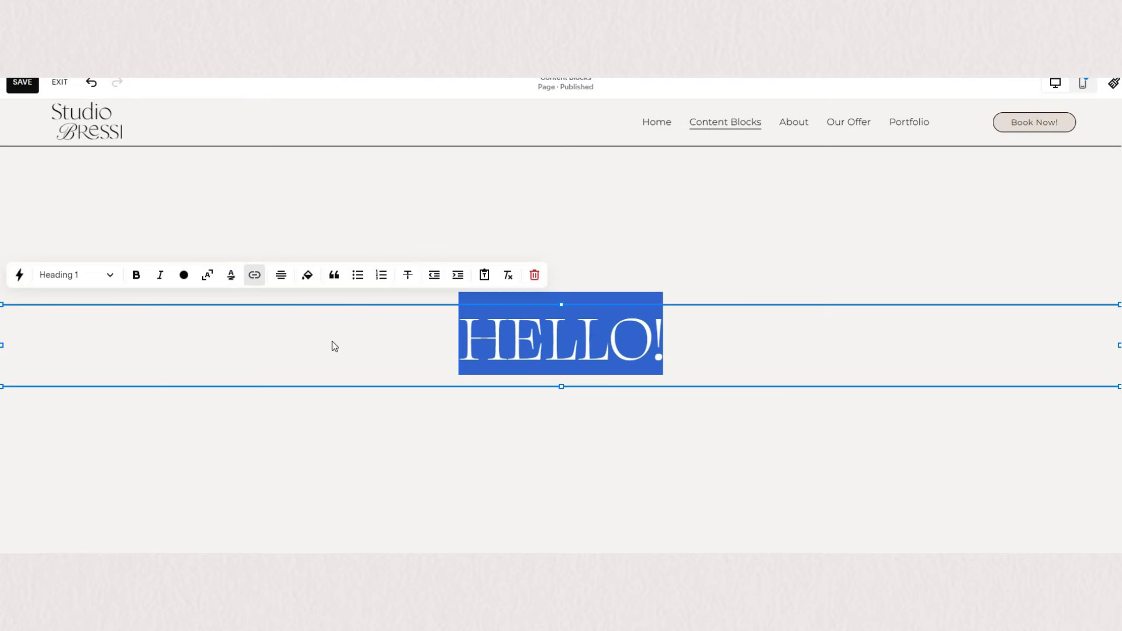
{"action": "left_click", "coordinate": [243, 341]}
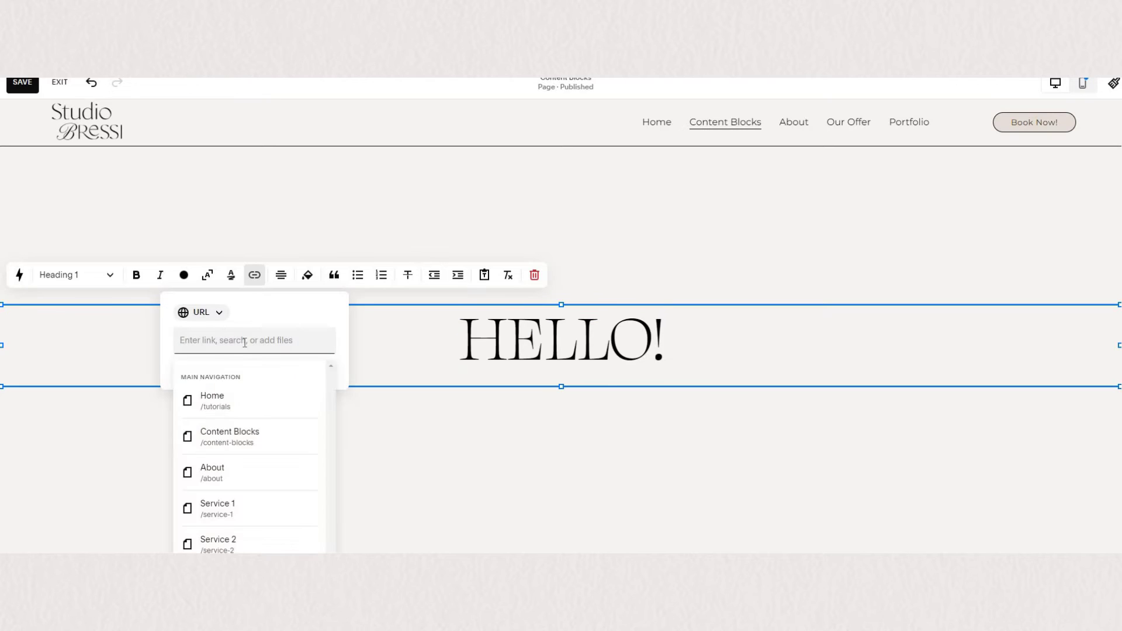
{"action": "left_click", "coordinate": [215, 320]}
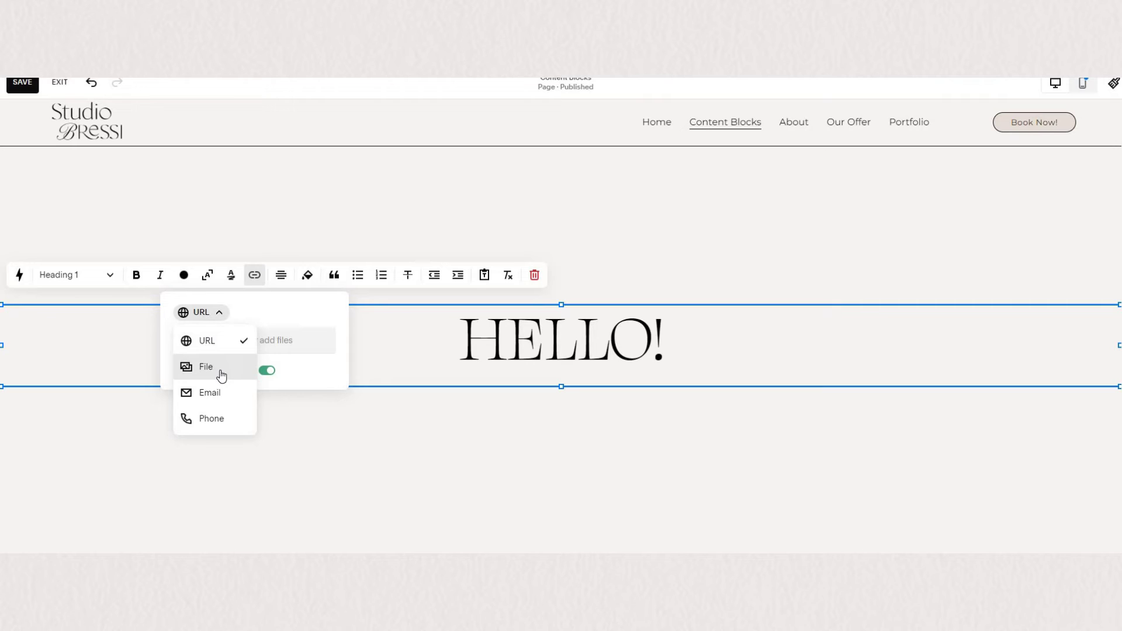
{"action": "left_click", "coordinate": [282, 339]}
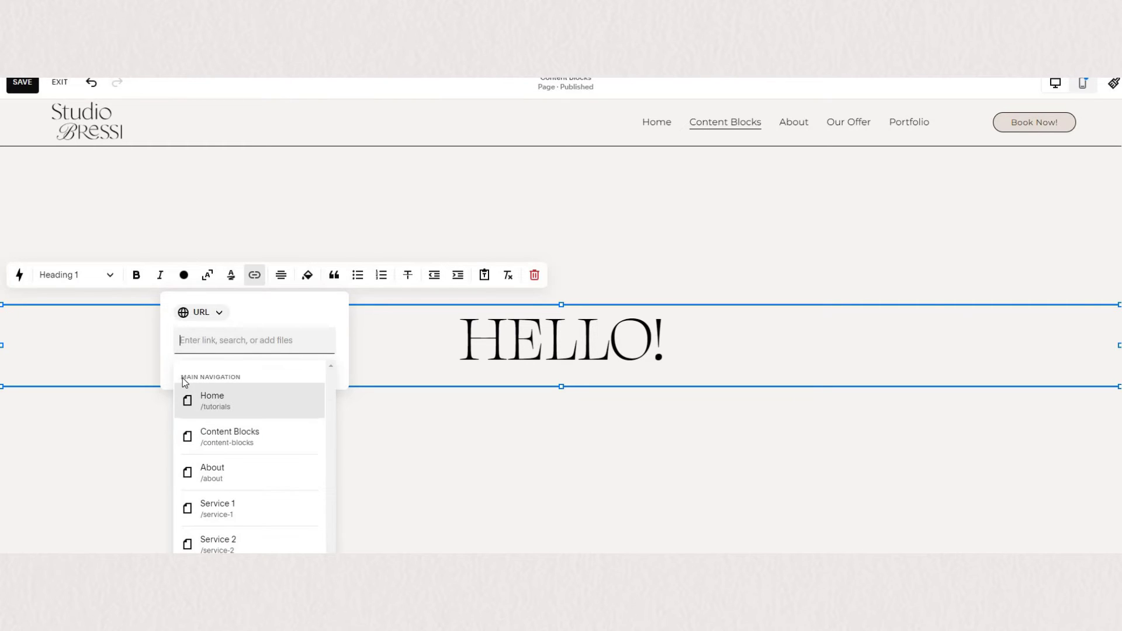
{"action": "left_click", "coordinate": [242, 342]}
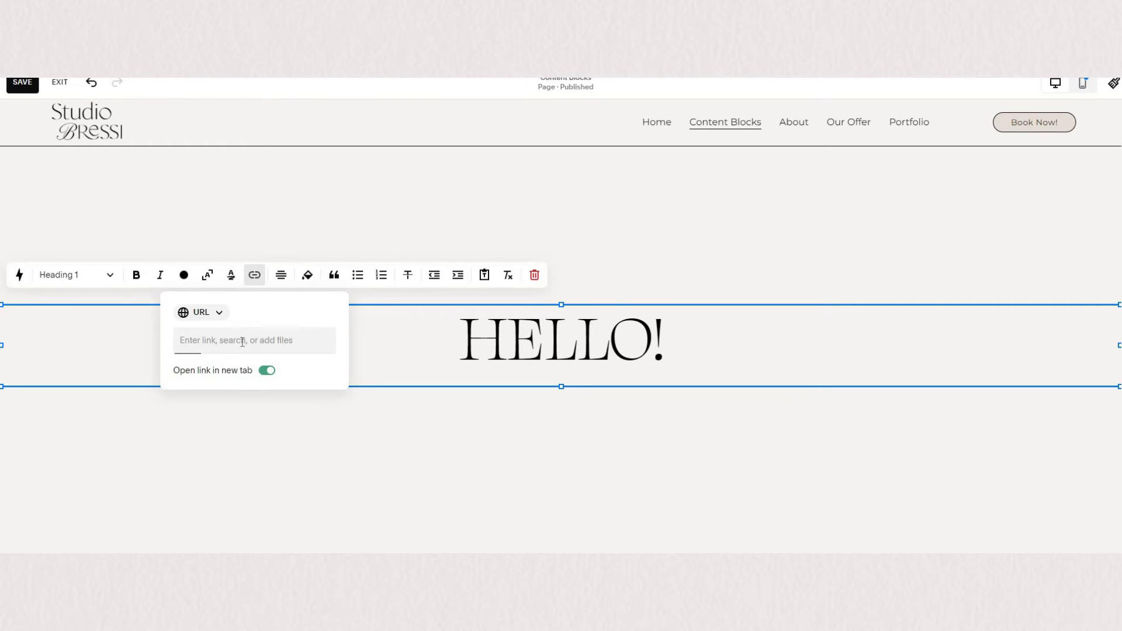
{"action": "left_click", "coordinate": [226, 377]}
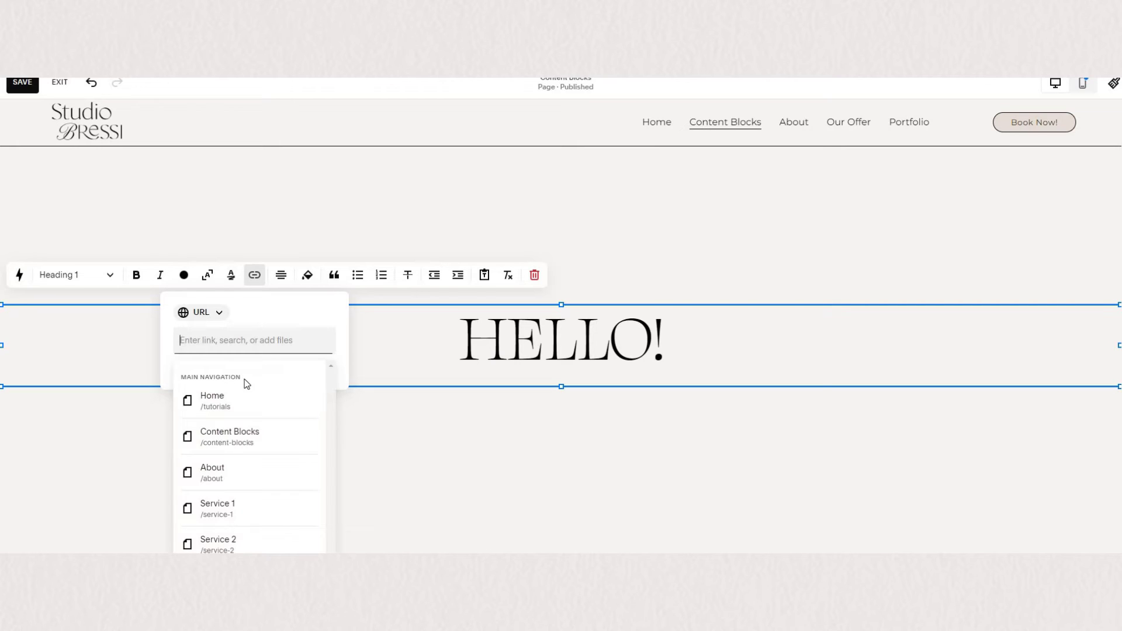
{"action": "left_click", "coordinate": [222, 401]}
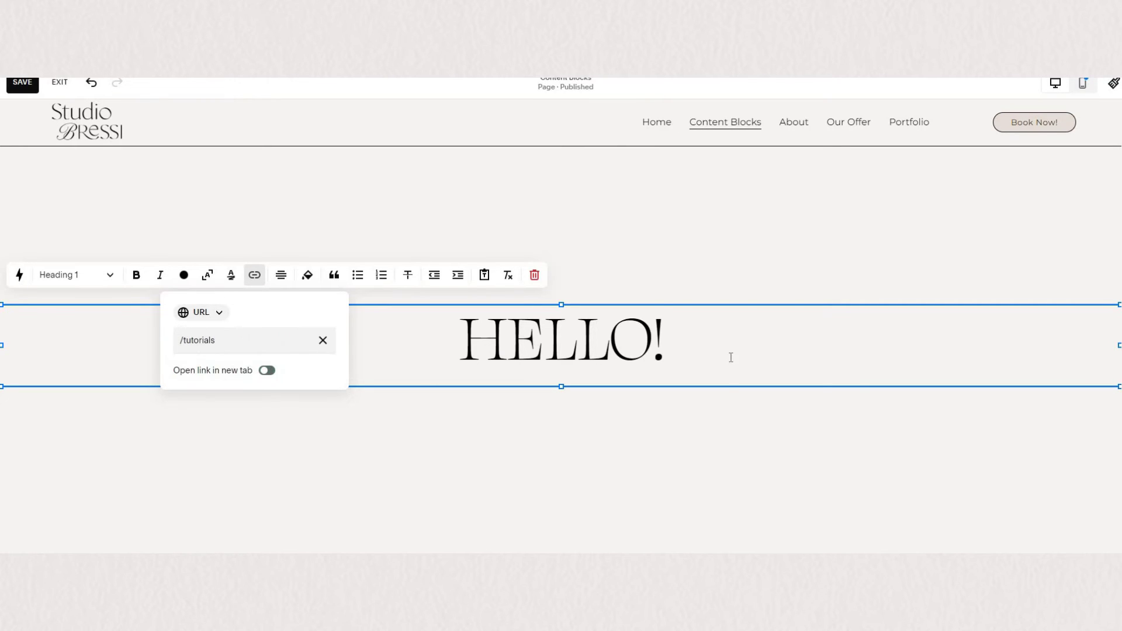
{"action": "left_click", "coordinate": [724, 445]}
{"action": "left_click", "coordinate": [476, 427]}
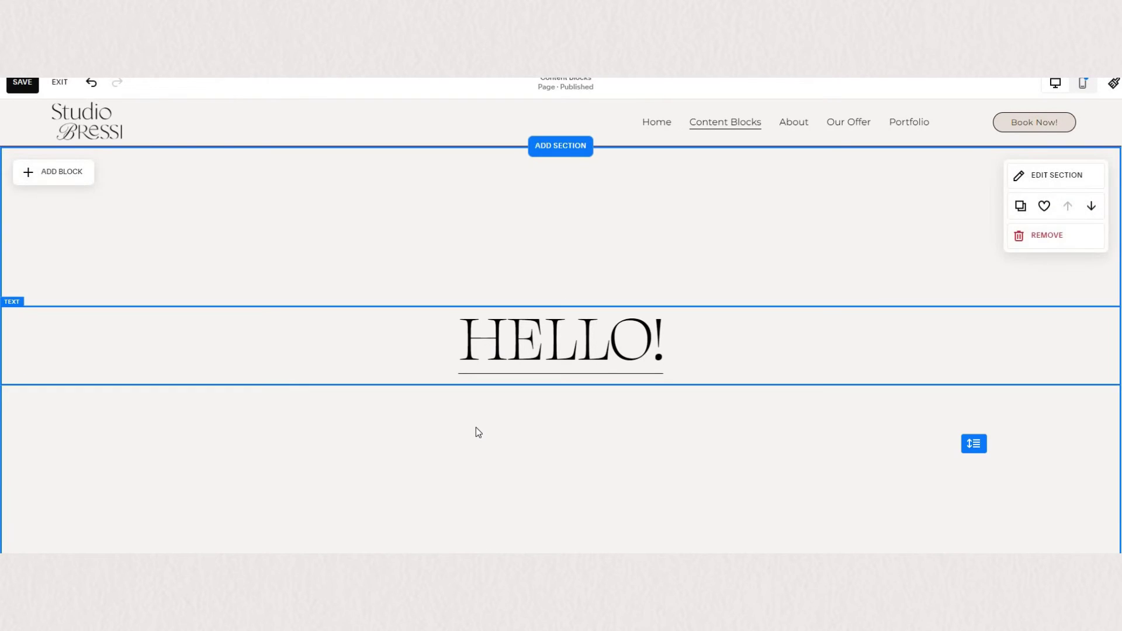
Remove the /tutorials link from the HELLO! heading
{"action": "left_click", "coordinate": [493, 357]}
{"action": "double_click", "coordinate": [493, 357]}
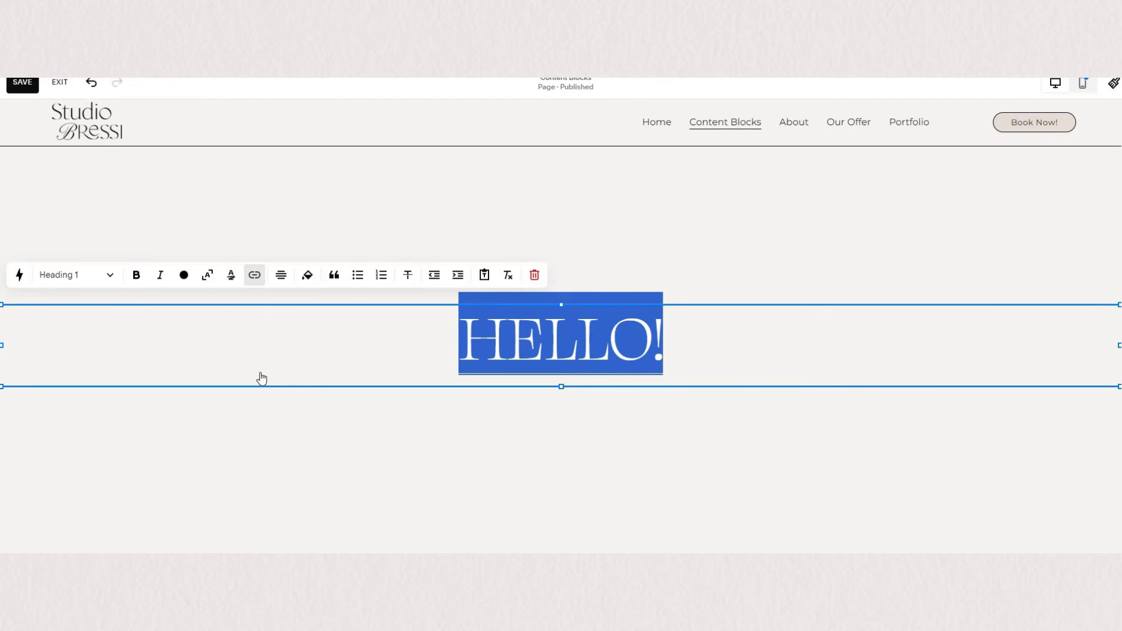
{"action": "key", "text": "ctrl+k"}
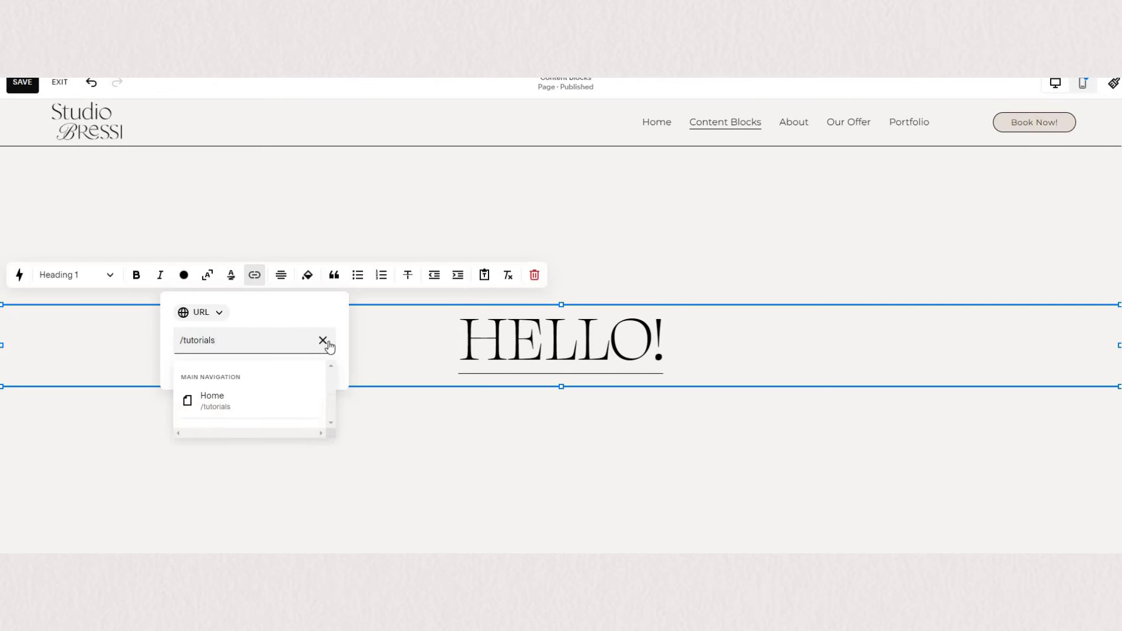
{"action": "left_click", "coordinate": [324, 341]}
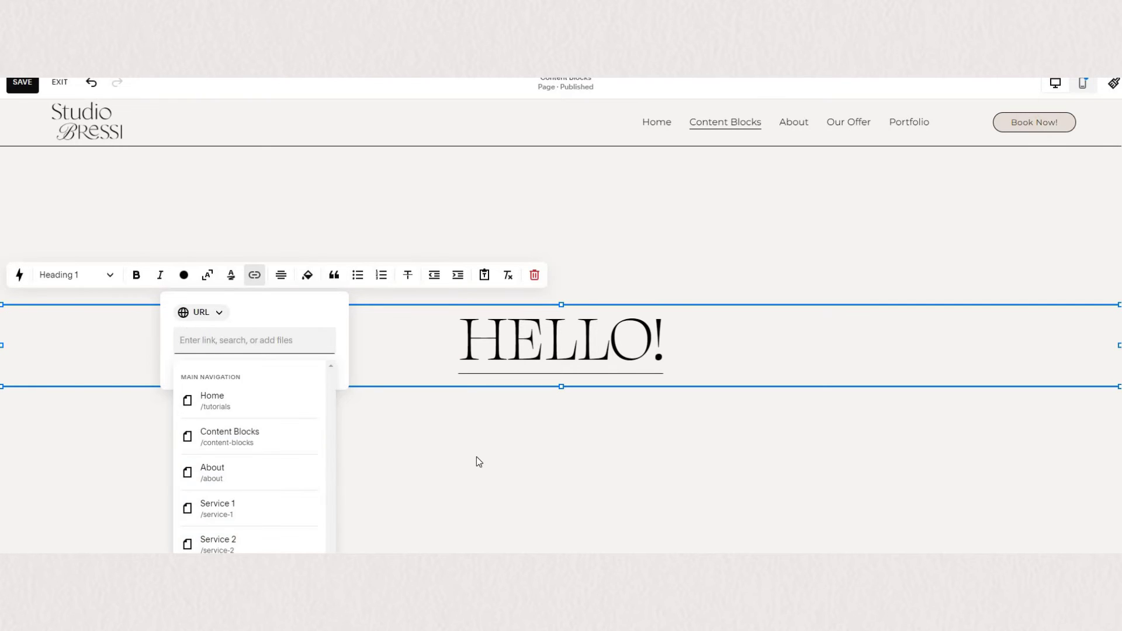
{"action": "left_click", "coordinate": [560, 444]}
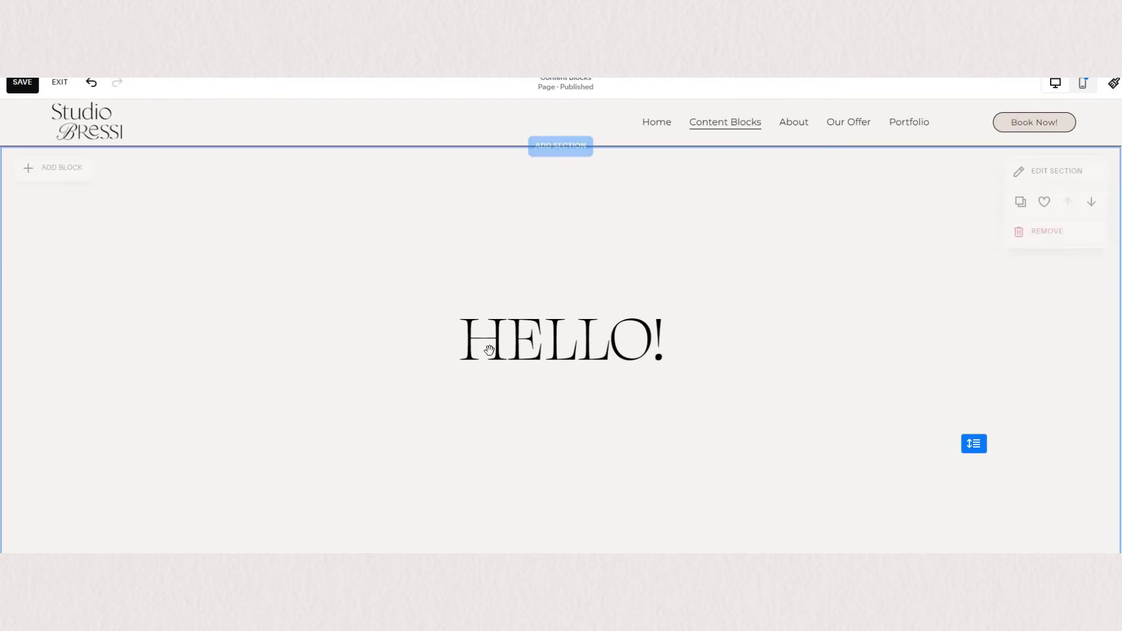
Try left and right alignment on the HELLO! heading, ending on center alignment
{"action": "double_click", "coordinate": [544, 339]}
{"action": "left_click", "coordinate": [544, 339]}
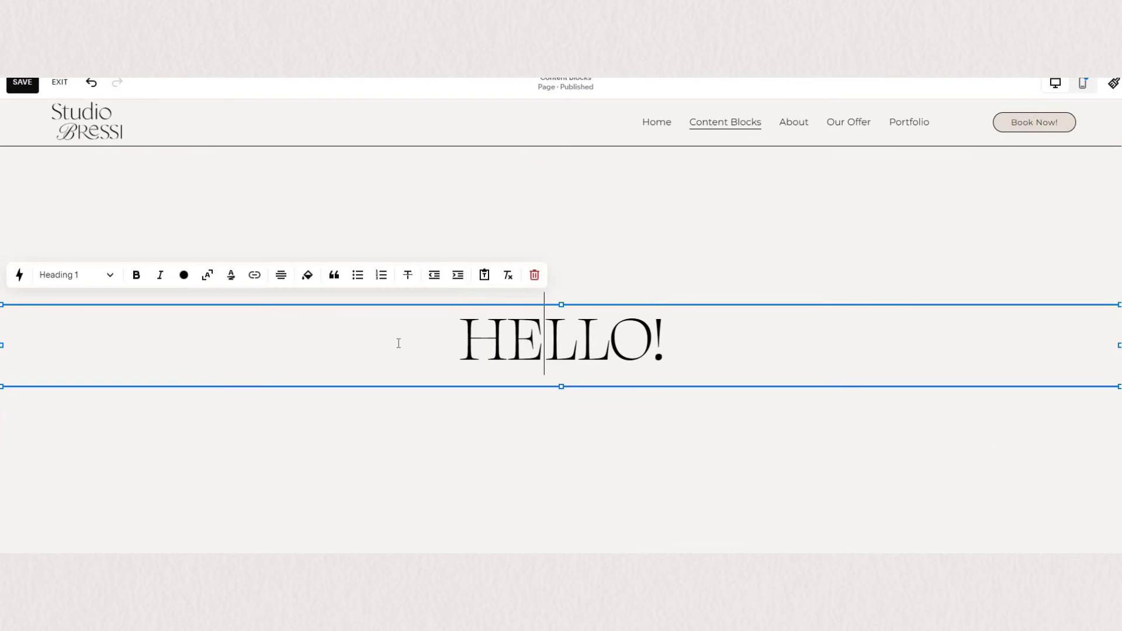
{"action": "left_click", "coordinate": [276, 283]}
{"action": "left_click", "coordinate": [247, 305]}
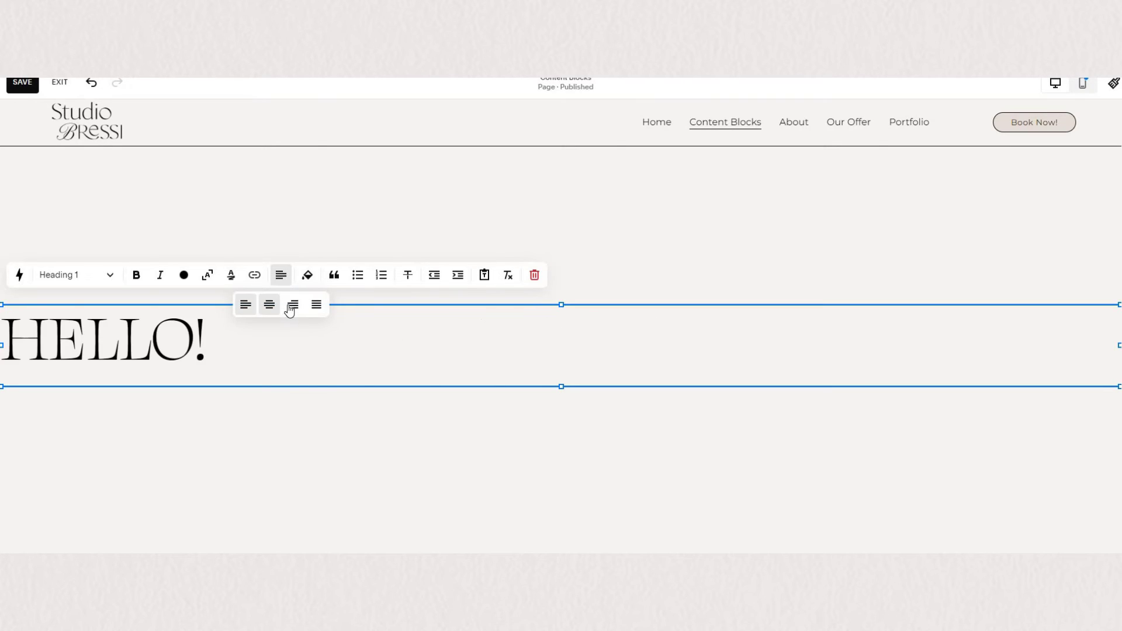
{"action": "left_click", "coordinate": [293, 309]}
{"action": "left_click", "coordinate": [273, 310]}
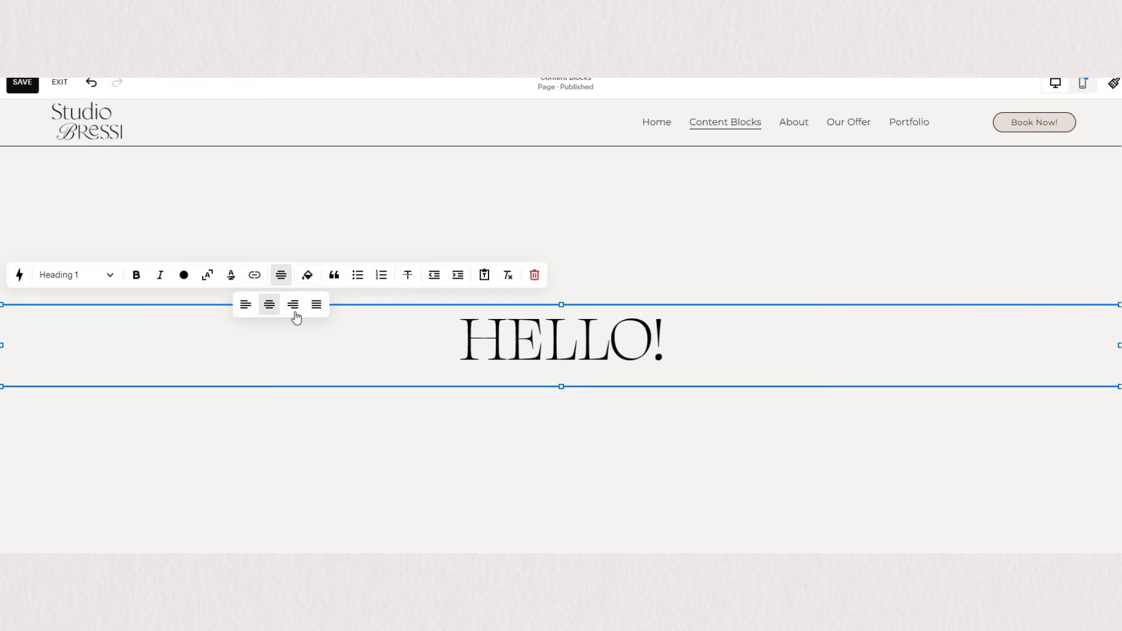
Add a white background to the text block and narrow the block around the HELLO! heading
{"action": "left_click", "coordinate": [308, 278]}
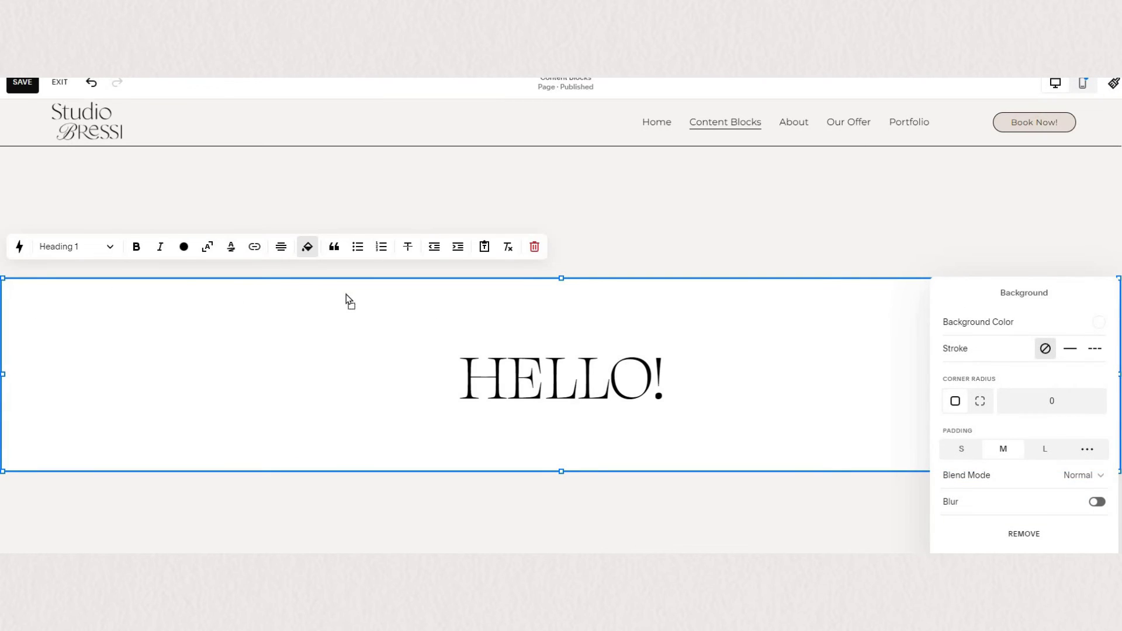
{"action": "left_click_drag", "start_coordinate": [346, 300], "coordinate": [1099, 358]}
{"action": "left_click_drag", "start_coordinate": [829, 462], "coordinate": [424, 404]}
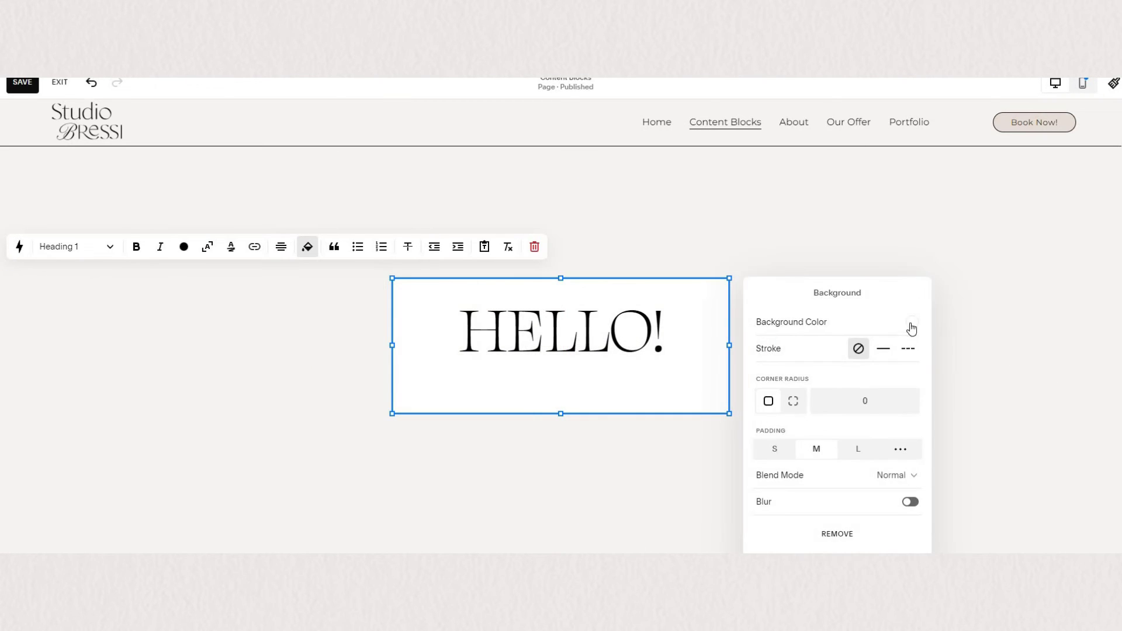
Give the text block's background a solid stroke and a corner radius of 20
{"action": "left_click", "coordinate": [884, 349]}
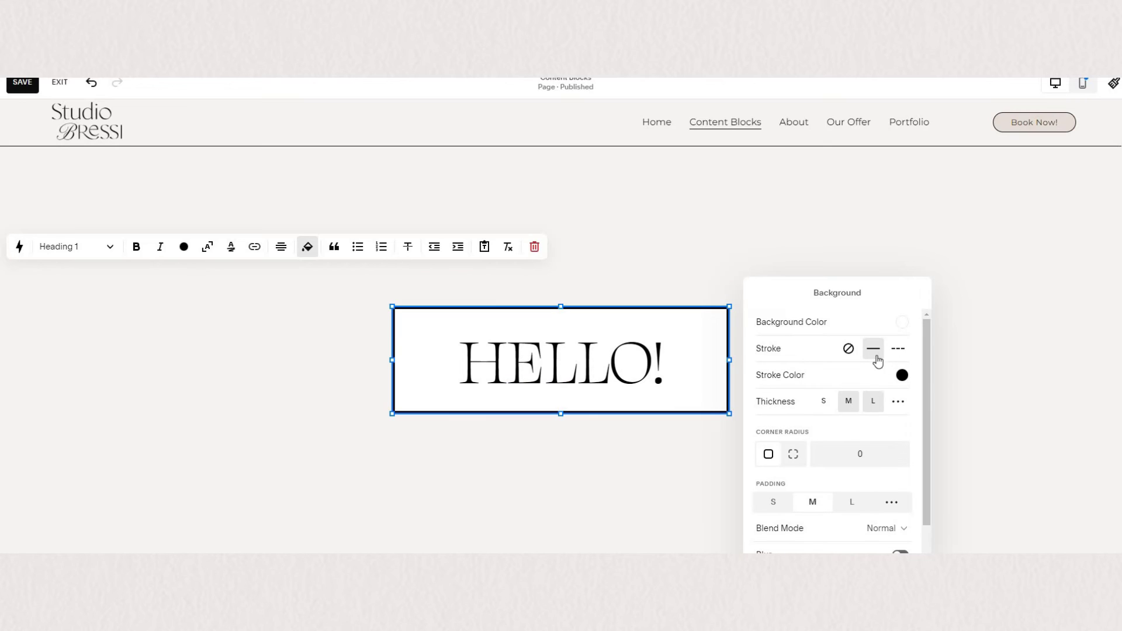
{"action": "scroll", "coordinate": [825, 425], "scroll_direction": "down", "scroll_amount": 1}
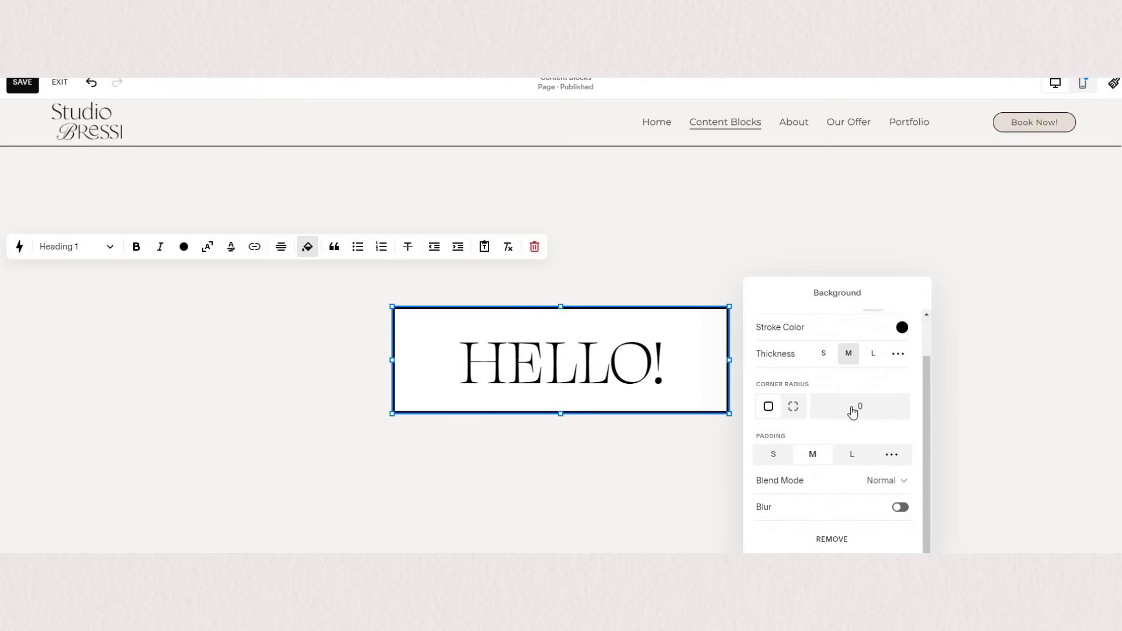
{"action": "left_click", "coordinate": [851, 405]}
{"action": "type", "text": "2"}
Try the small, medium and large padding sizes on the text block's background, ending on M
{"action": "left_click", "coordinate": [849, 459]}
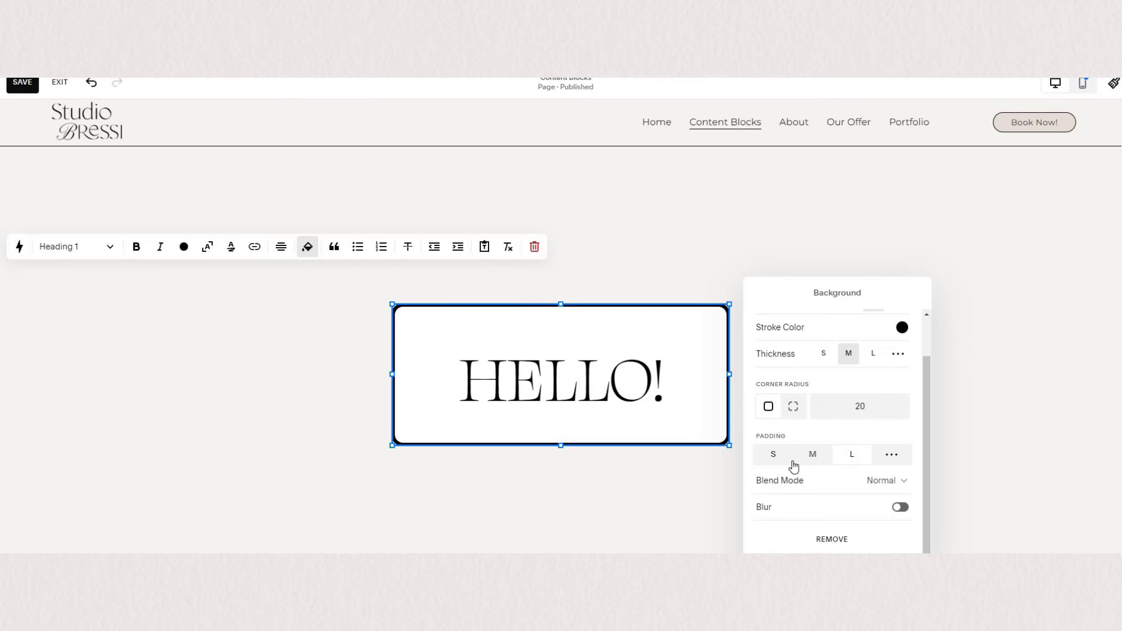
{"action": "left_click", "coordinate": [768, 461]}
{"action": "left_click", "coordinate": [813, 461]}
{"action": "left_click", "coordinate": [852, 461]}
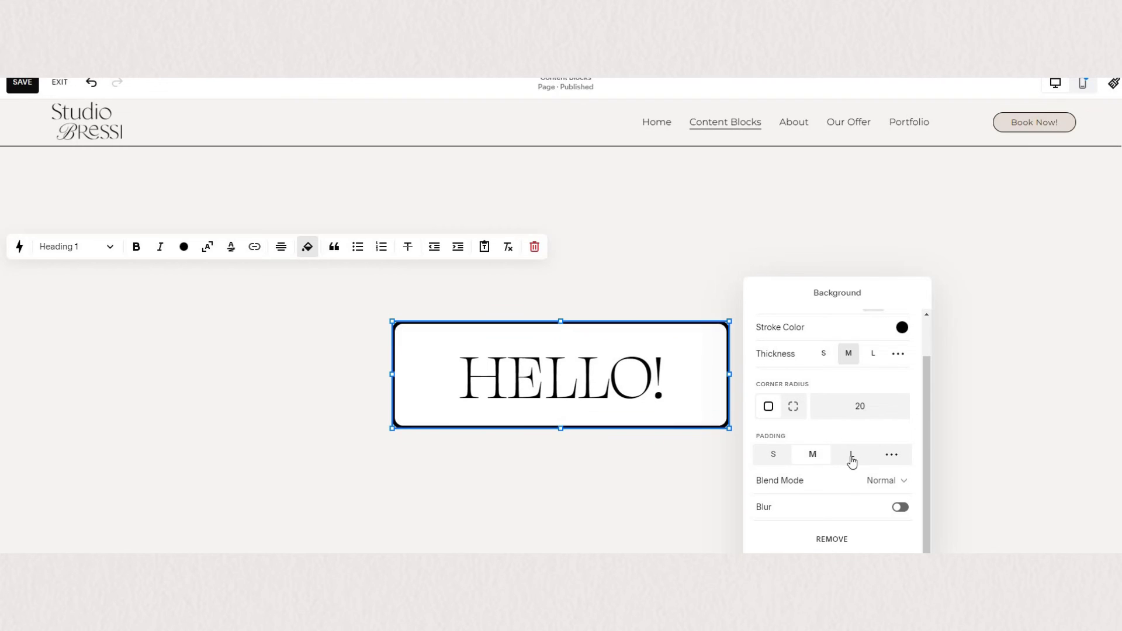
{"action": "left_click", "coordinate": [814, 457]}
Try the Element blur on the text block's background, turn blur off and close the background settings
{"action": "left_click", "coordinate": [899, 507]}
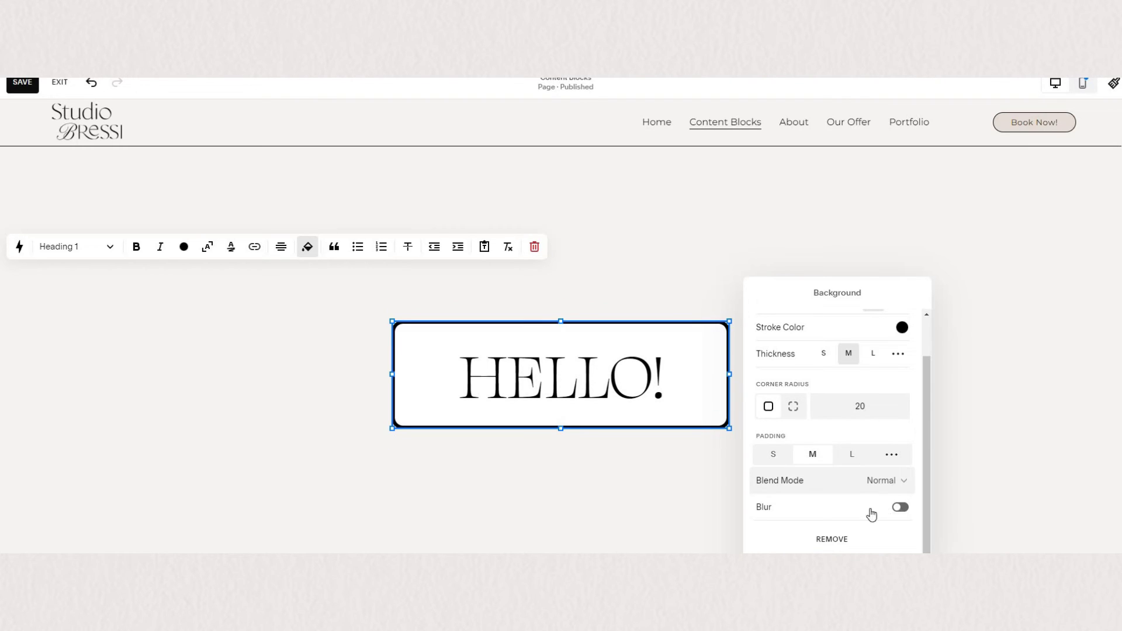
{"action": "scroll", "coordinate": [871, 456], "scroll_direction": "down", "scroll_amount": 3}
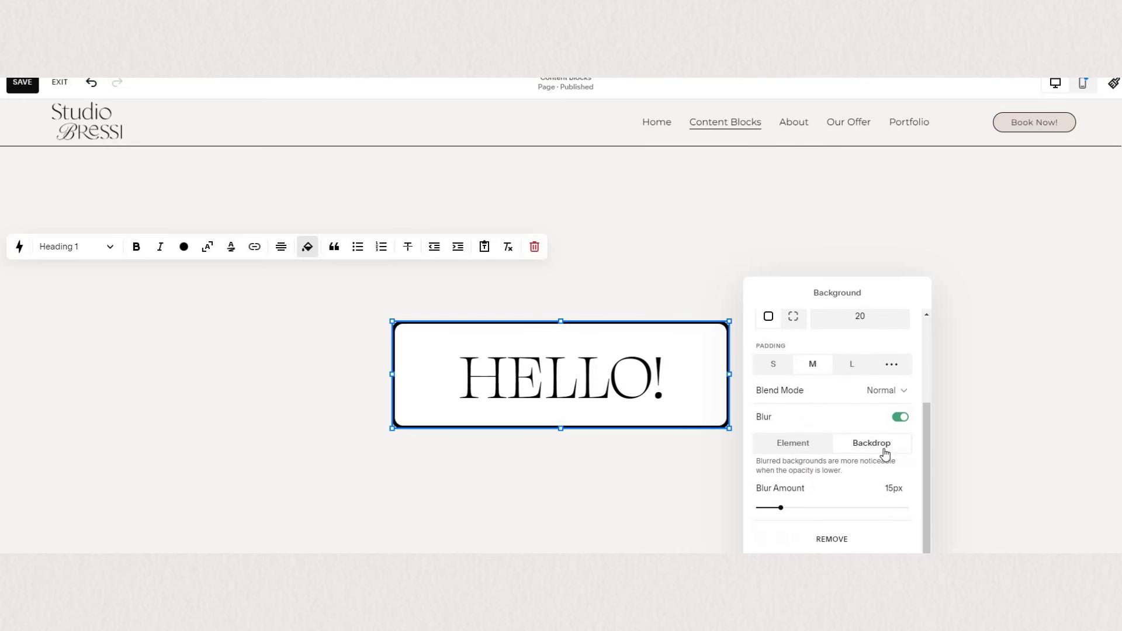
{"action": "left_click", "coordinate": [789, 449]}
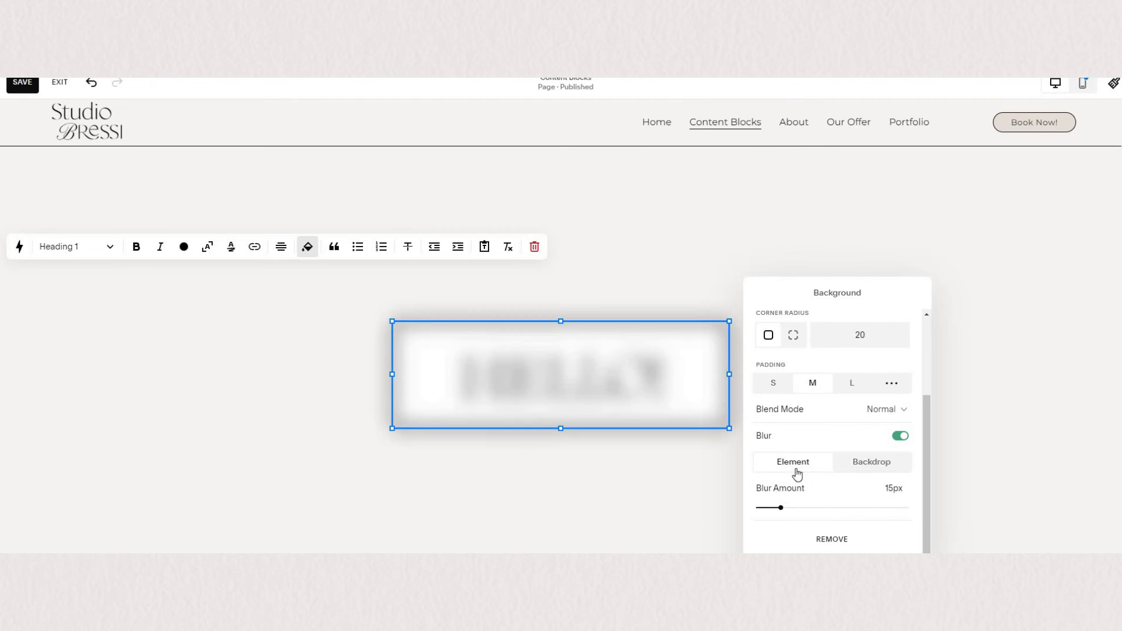
{"action": "left_click", "coordinate": [900, 436]}
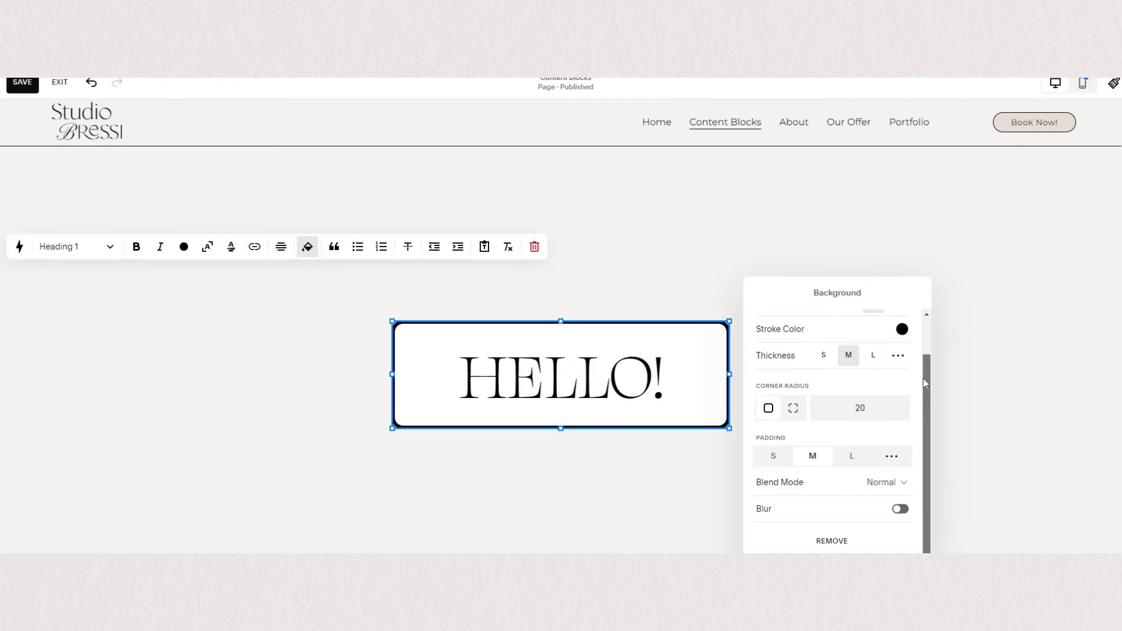
{"action": "scroll", "coordinate": [927, 419], "scroll_direction": "up", "scroll_amount": 2}
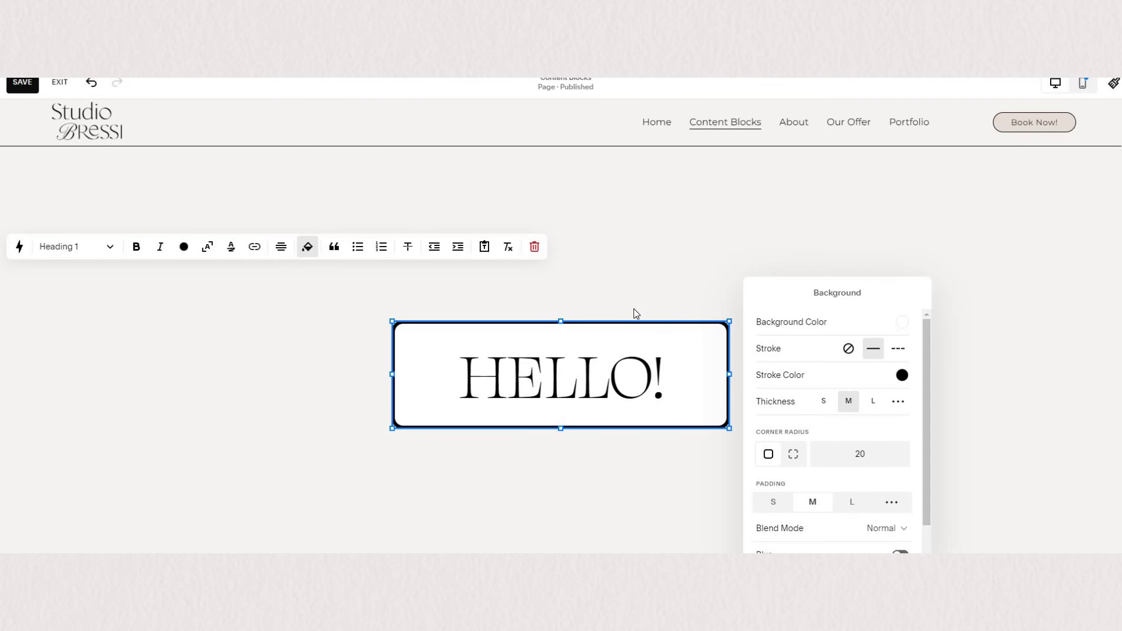
{"action": "key", "text": "Escape"}
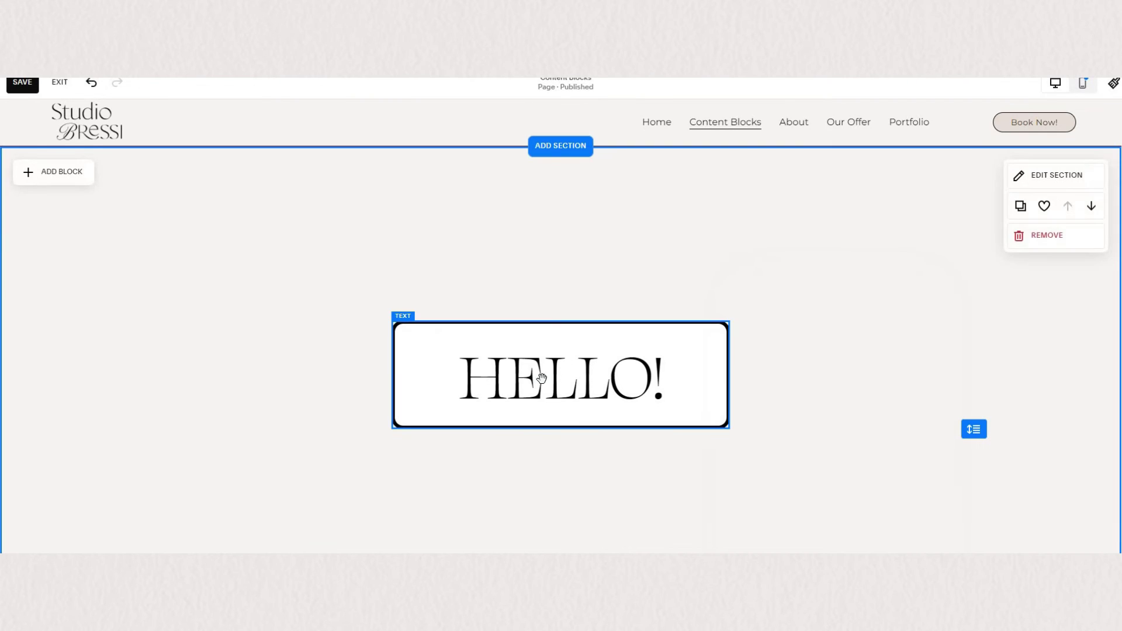
Make the text block taller and try middle and bottom vertical alignment for its text, ending on Align Top
{"action": "left_click", "coordinate": [461, 315]}
{"action": "left_click", "coordinate": [431, 298]}
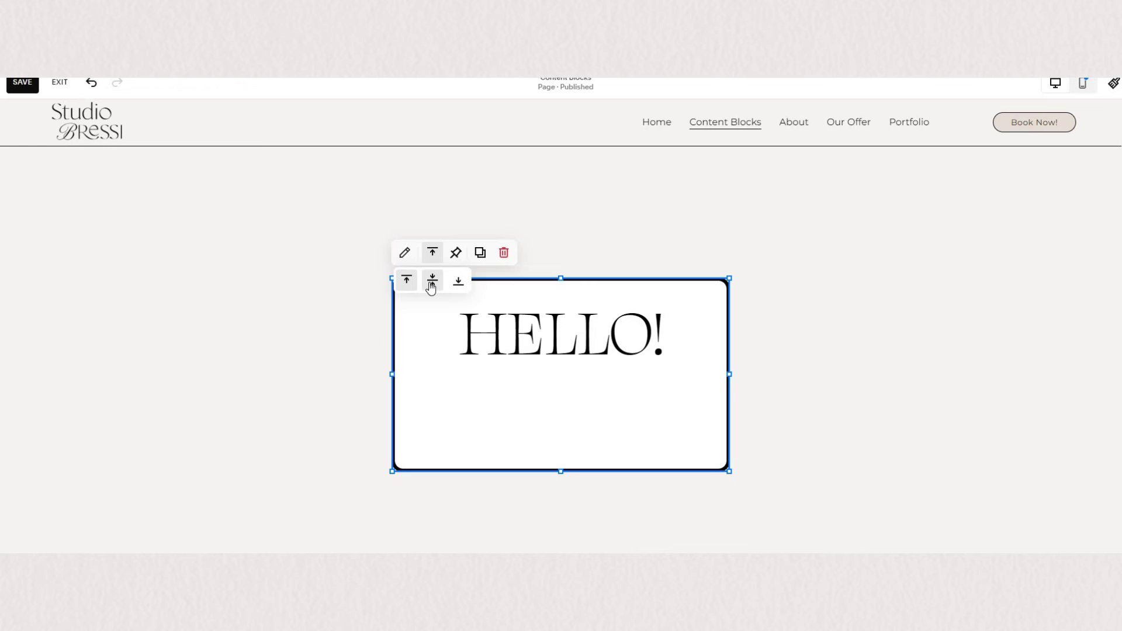
{"action": "left_click", "coordinate": [431, 284]}
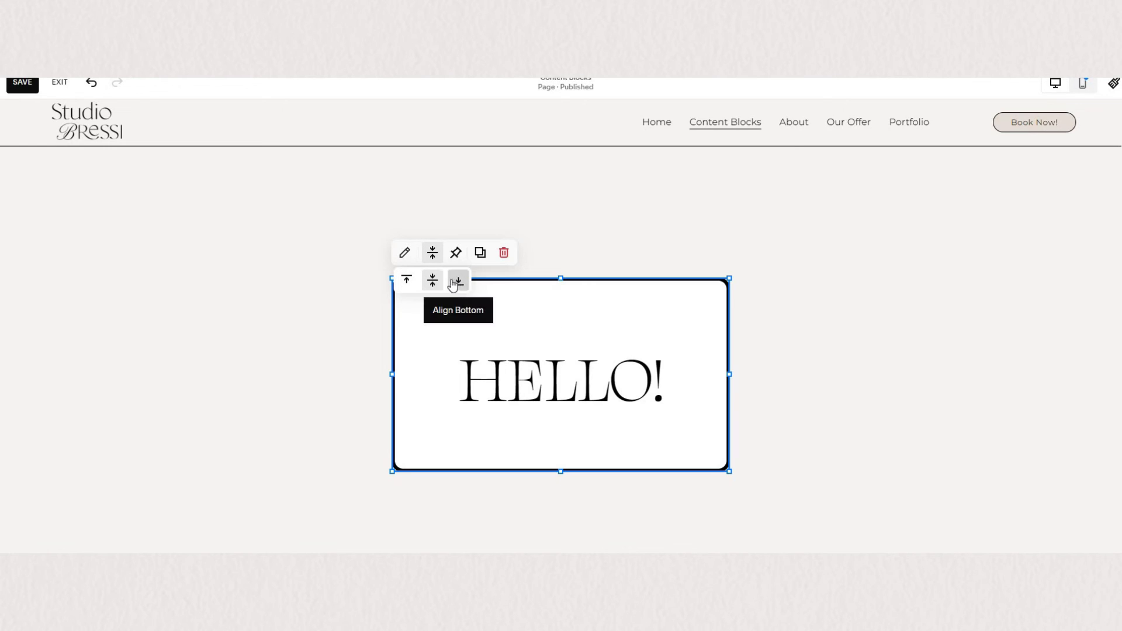
{"action": "left_click", "coordinate": [457, 282]}
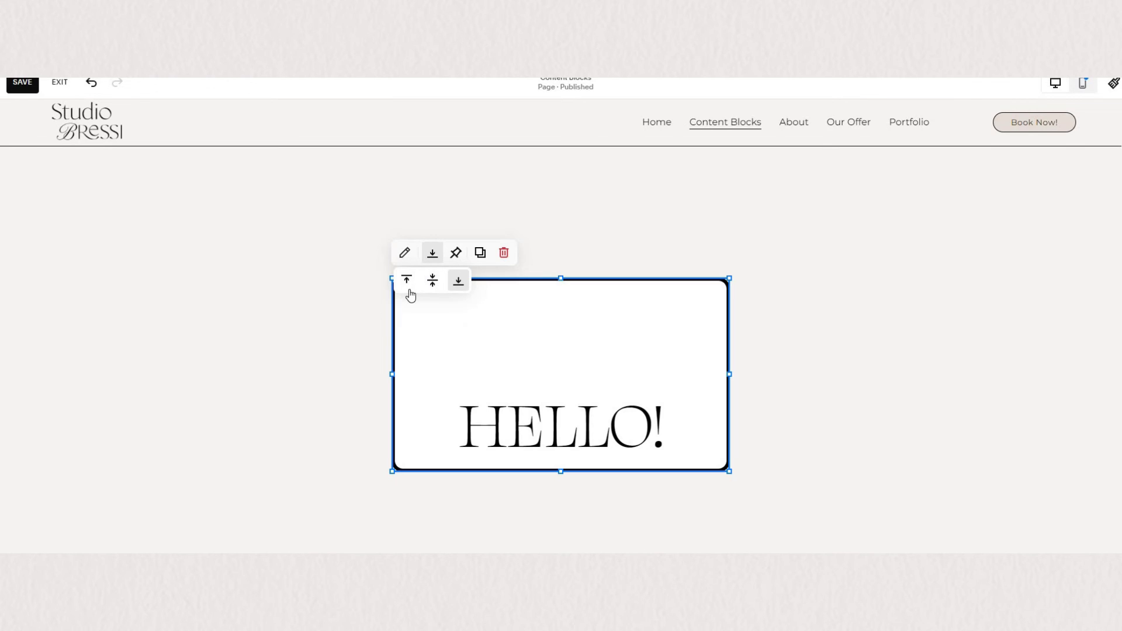
{"action": "left_click", "coordinate": [407, 282]}
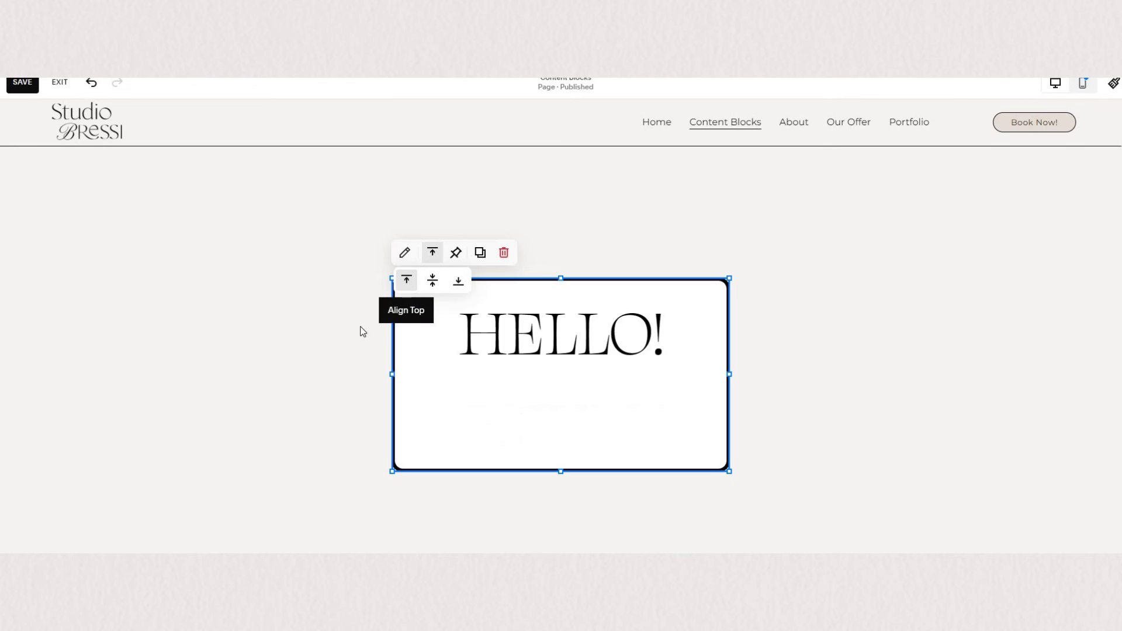
Remove the background from the HELLO! text block
{"action": "double_click", "coordinate": [527, 342]}
{"action": "scroll", "coordinate": [837, 468], "scroll_direction": "down", "scroll_amount": 1}
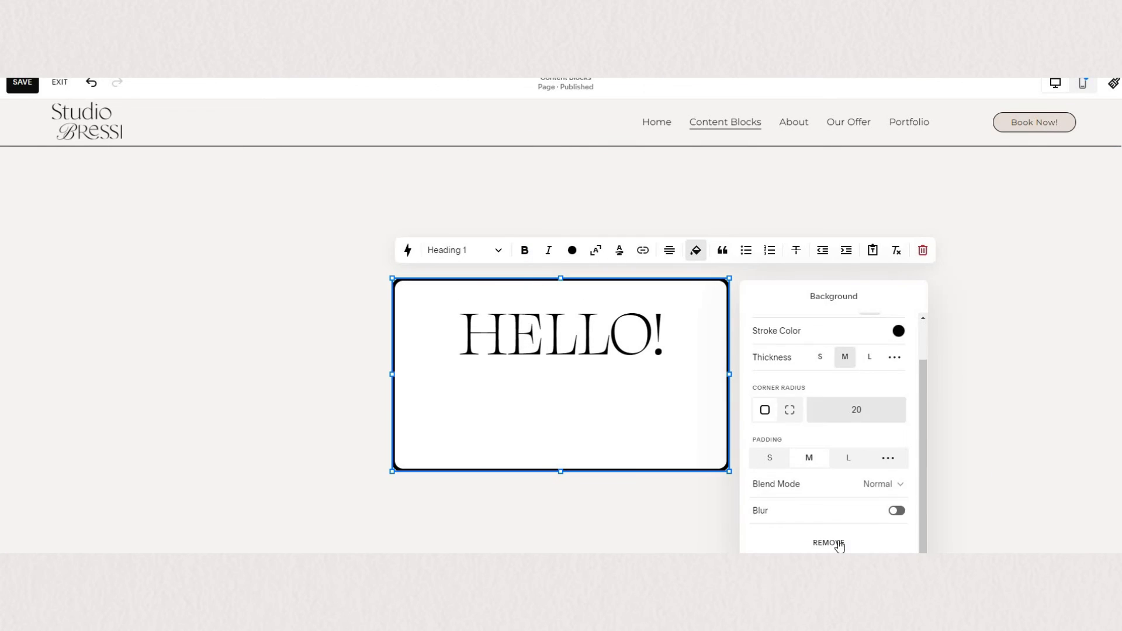
{"action": "left_click", "coordinate": [836, 544]}
Try the quote format on the HELLO! heading and turn it off again
{"action": "left_click", "coordinate": [667, 378]}
{"action": "left_click", "coordinate": [718, 305]}
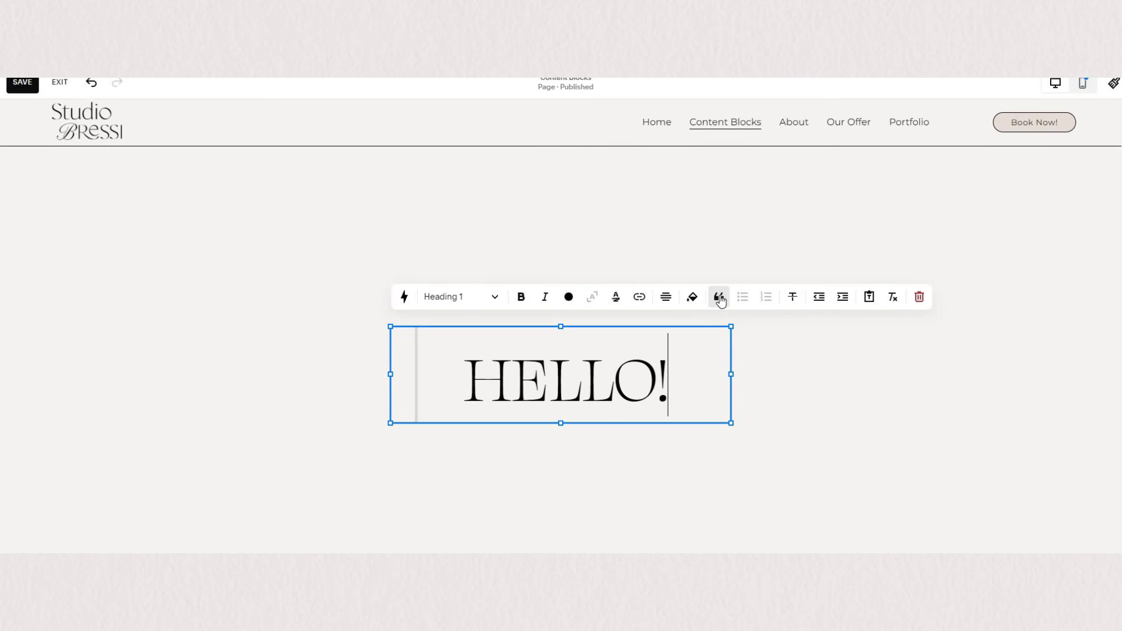
{"action": "left_click", "coordinate": [721, 304]}
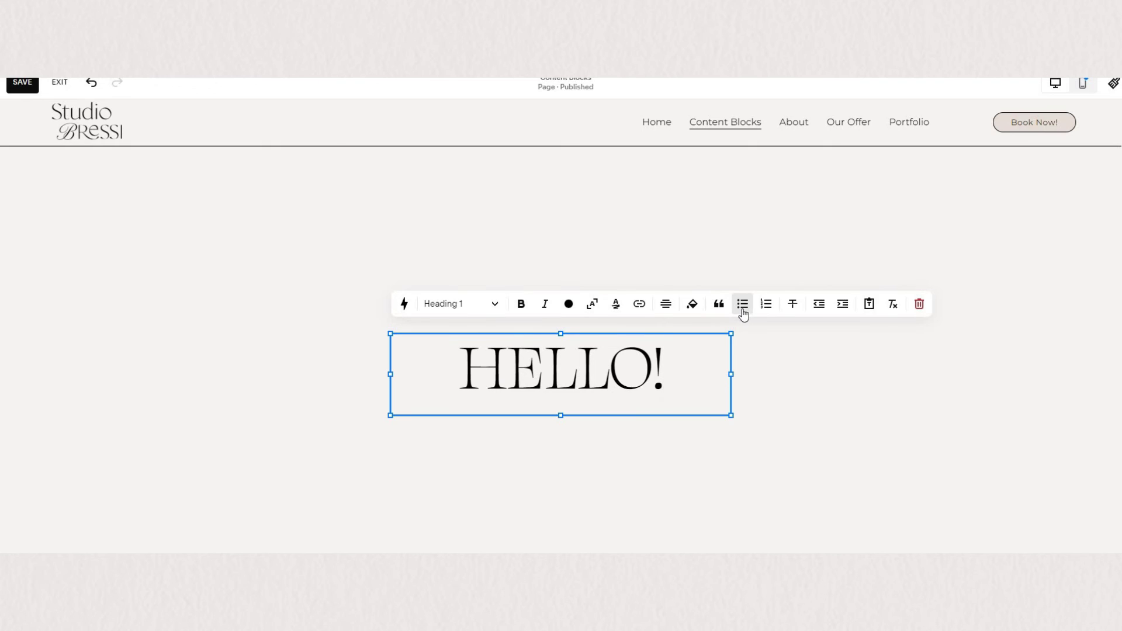
Try the bulleted list format on the HELLO! heading and switch it to a numbered list
{"action": "left_click", "coordinate": [743, 309]}
{"action": "left_click", "coordinate": [743, 304]}
{"action": "left_click", "coordinate": [769, 305]}
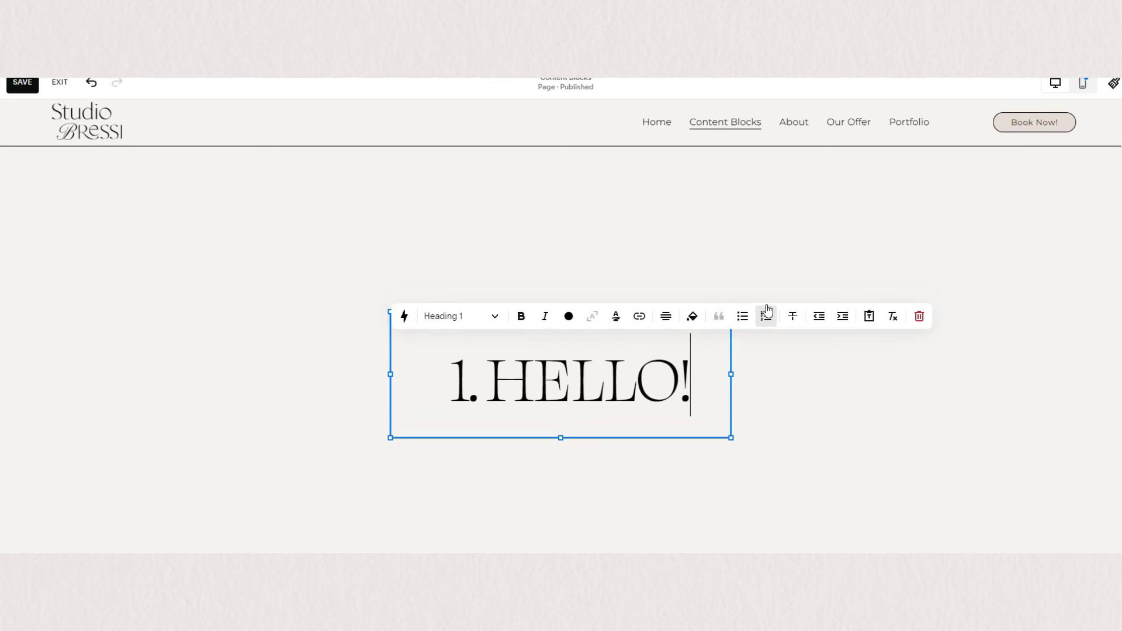
Turn off the numbered list on the HELLO! heading, try strikethrough on the whole text and remove it, and deselect the text block
{"action": "left_click", "coordinate": [766, 311]}
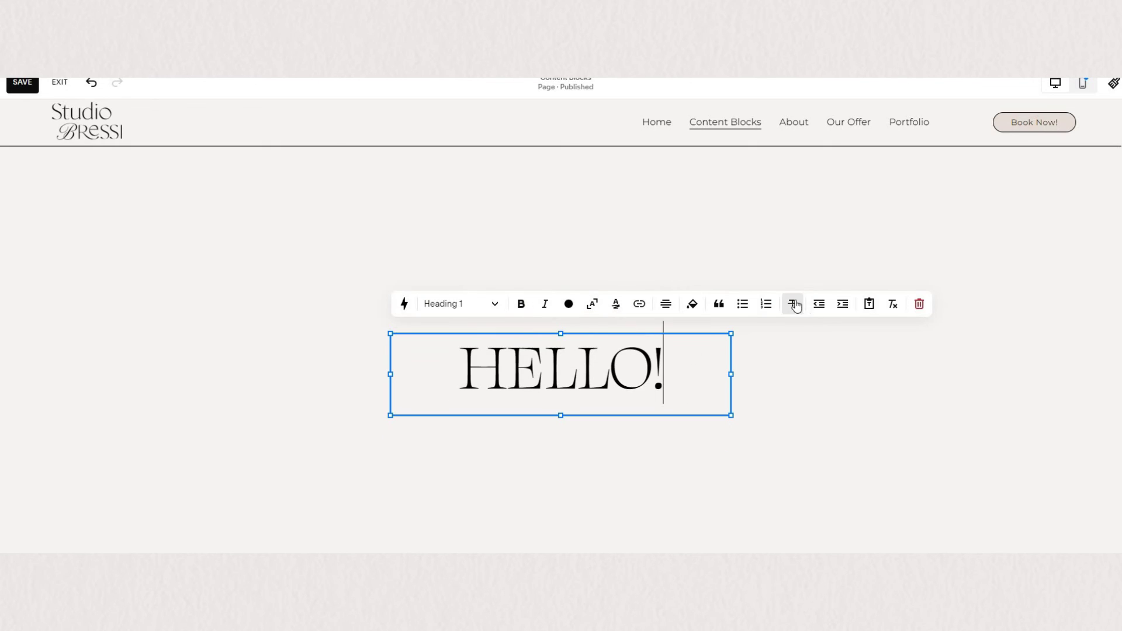
{"action": "left_click", "coordinate": [793, 304]}
{"action": "left_click_drag", "start_coordinate": [649, 385], "coordinate": [503, 381]}
{"action": "triple_click", "coordinate": [504, 382]}
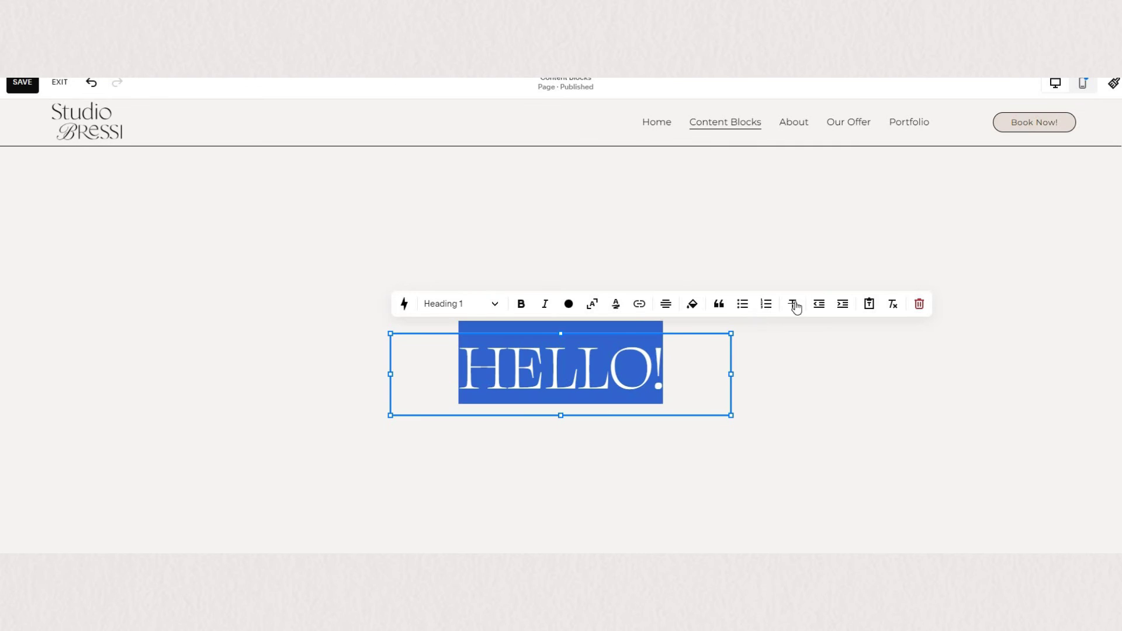
{"action": "left_click", "coordinate": [793, 304]}
{"action": "left_click", "coordinate": [780, 371]}
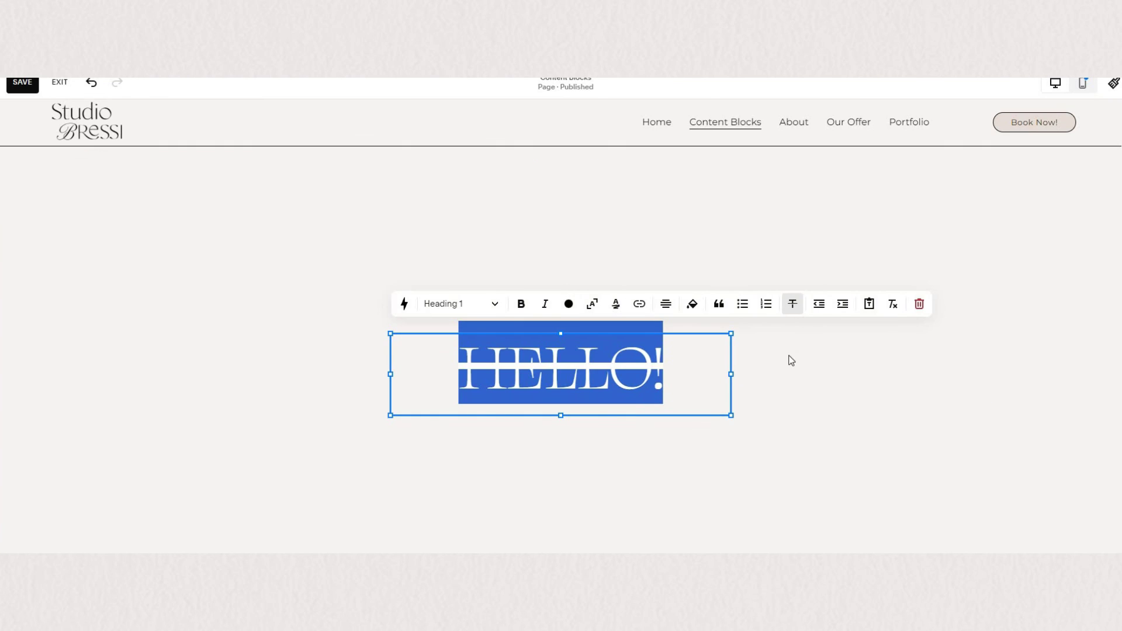
{"action": "left_click", "coordinate": [793, 304]}
{"action": "left_click_drag", "start_coordinate": [663, 372], "coordinate": [408, 316]}
{"action": "left_click", "coordinate": [577, 367]}
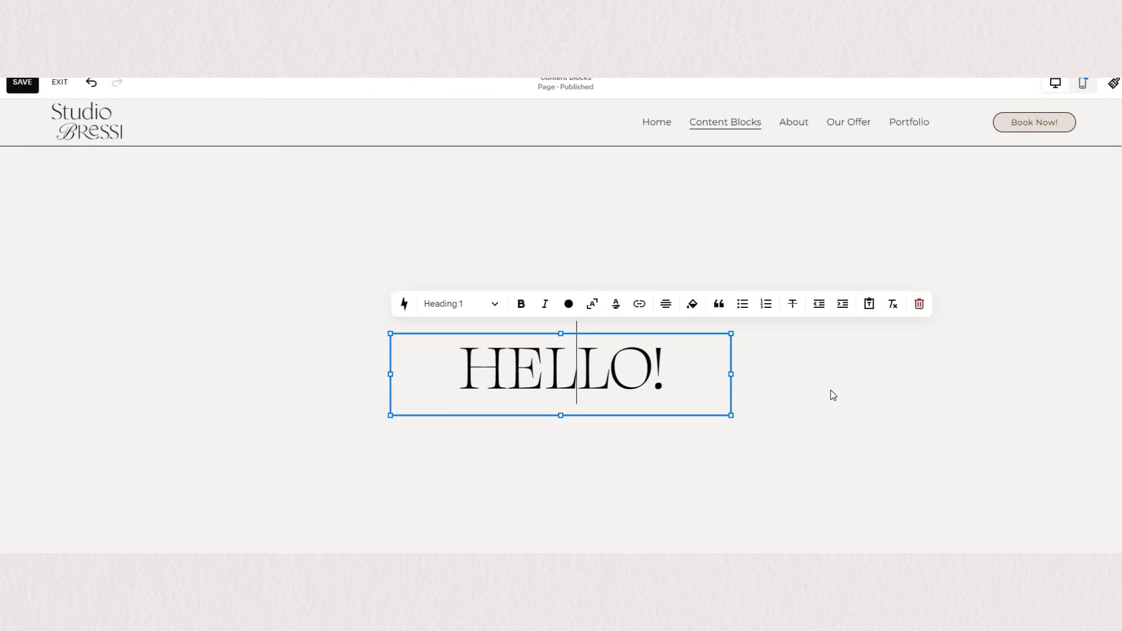
{"action": "key", "text": "Escape"}
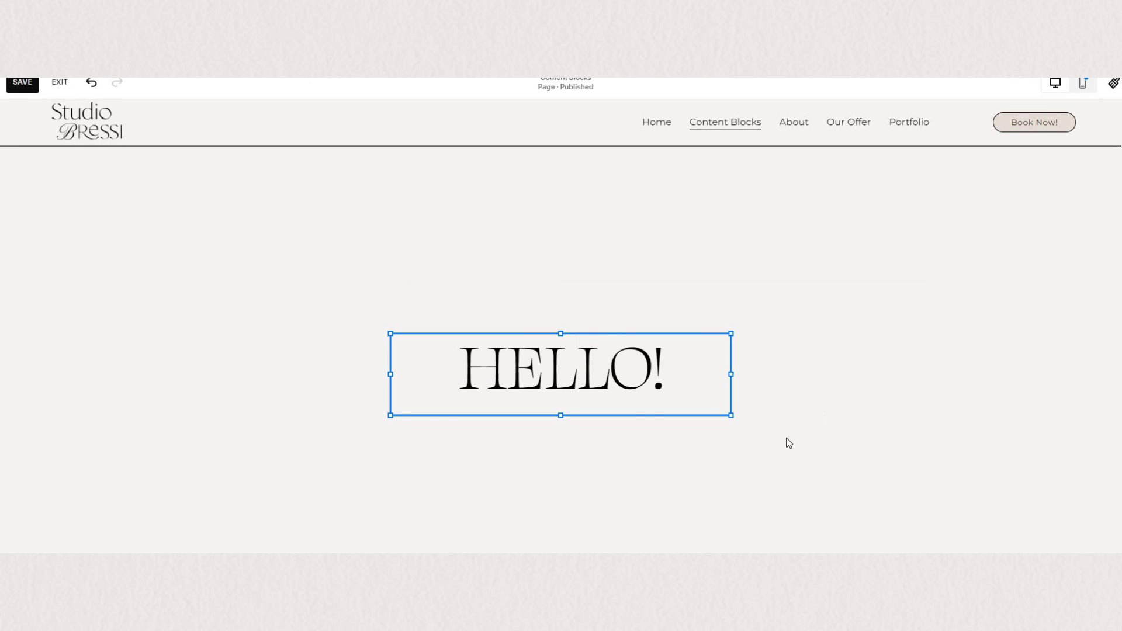
{"action": "left_click", "coordinate": [629, 510]}
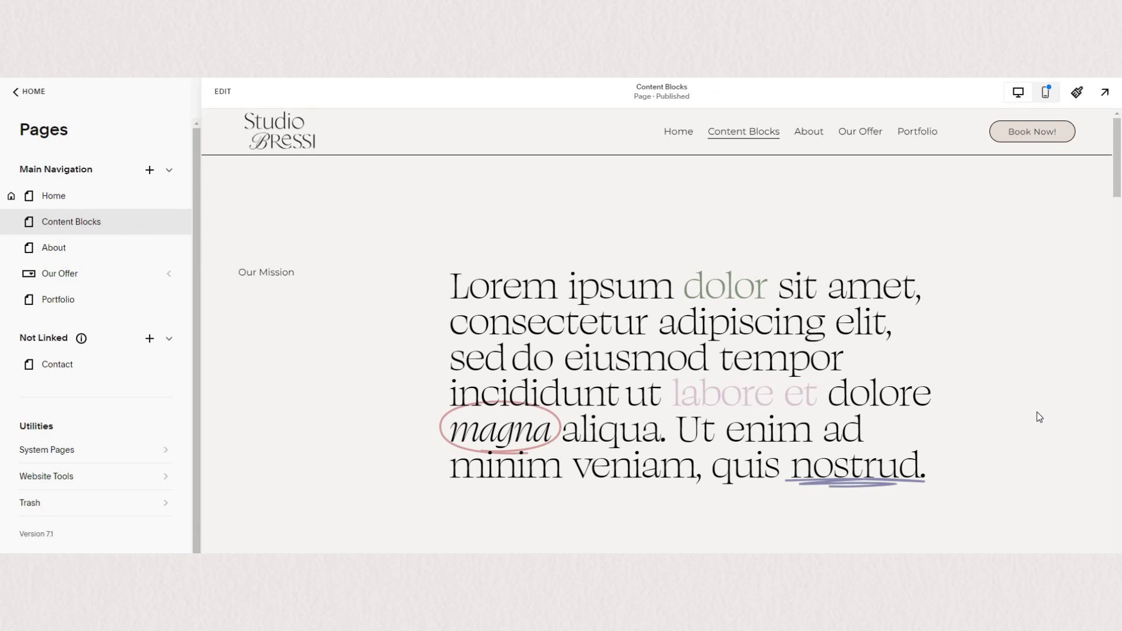
Examine the text blocks on the Content Blocks page from the Our Mission section down to the portfolio section
{"action": "scroll", "coordinate": [1037, 412], "scroll_direction": "down", "scroll_amount": 5}
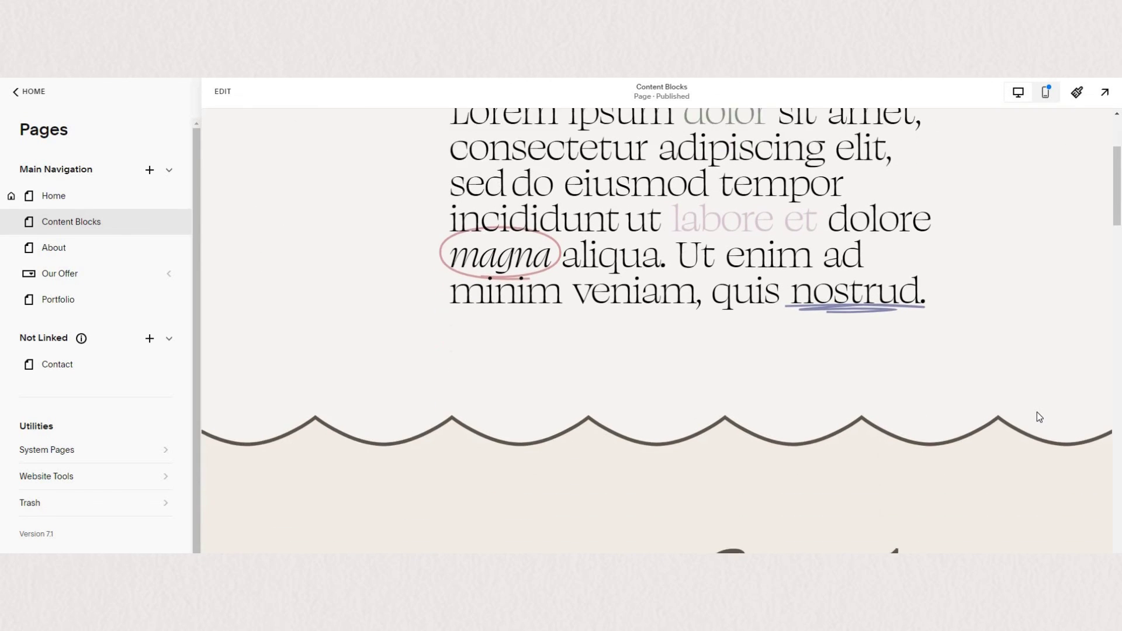
{"action": "scroll", "coordinate": [1037, 416], "scroll_direction": "down", "scroll_amount": 4}
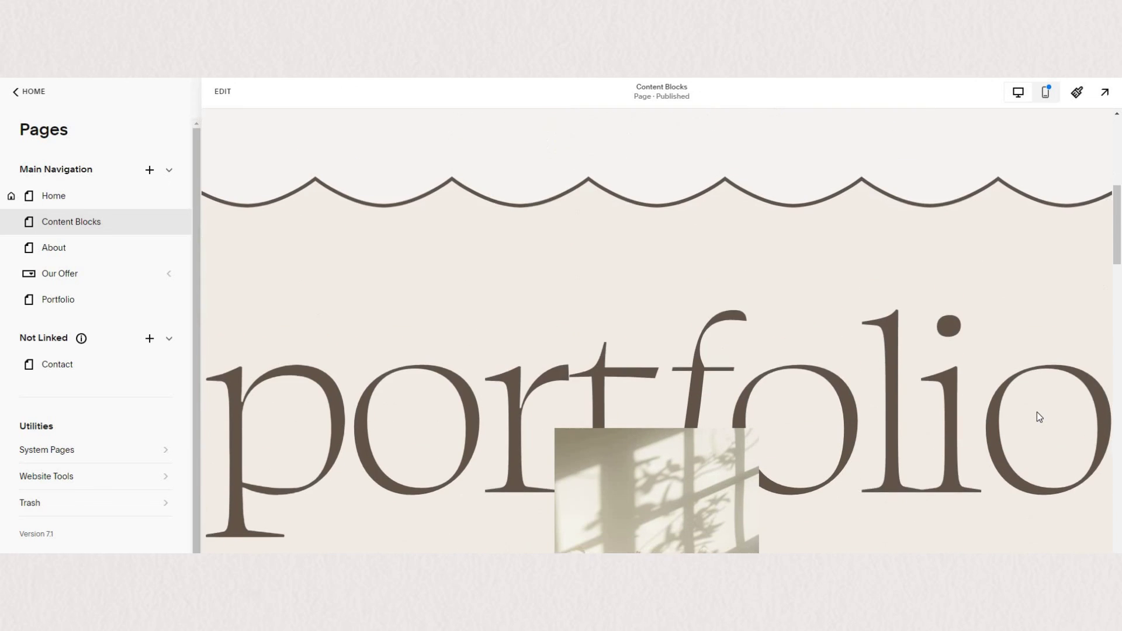
{"action": "scroll", "coordinate": [1037, 413], "scroll_direction": "down", "scroll_amount": 3}
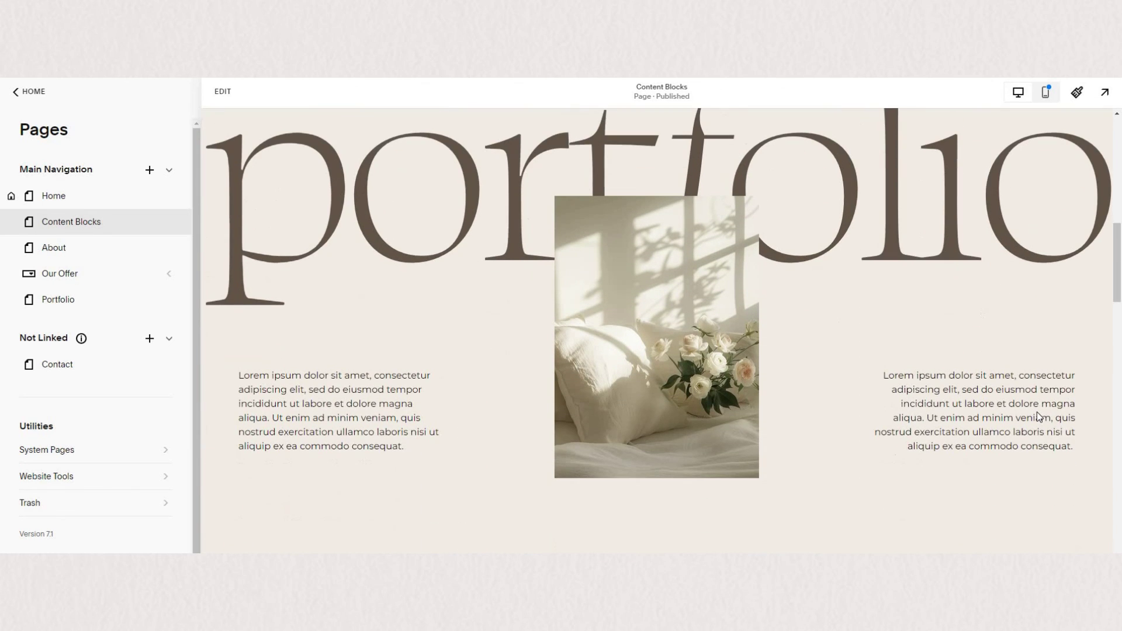